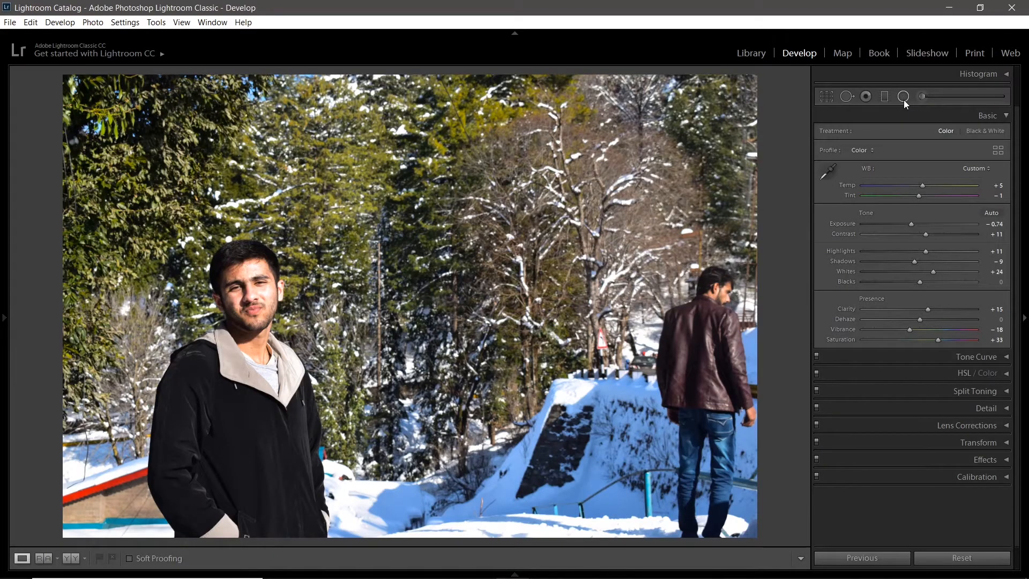
Draw a radial filter ellipse around the man in the black jacket and check its coverage with the mask overlay.
{"action": "left_click", "coordinate": [903, 97]}
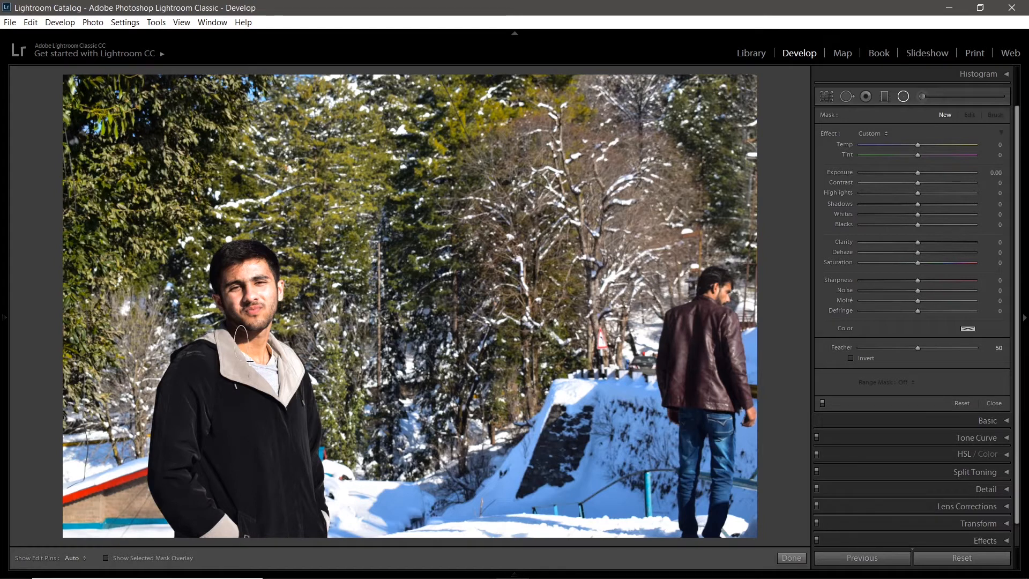
{"action": "left_click_drag", "start_coordinate": [242, 343], "coordinate": [383, 541]}
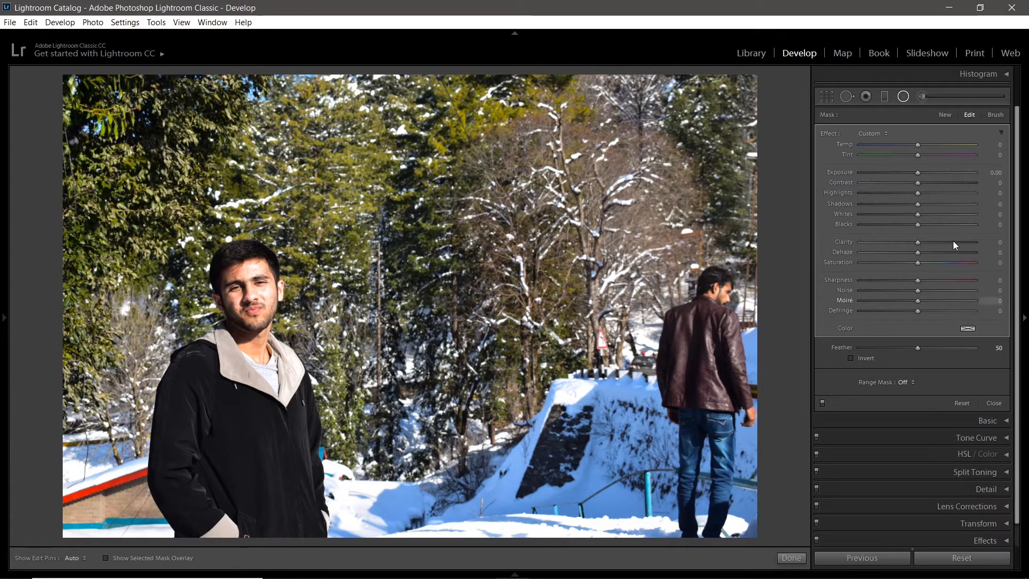
{"action": "left_click", "coordinate": [120, 559]}
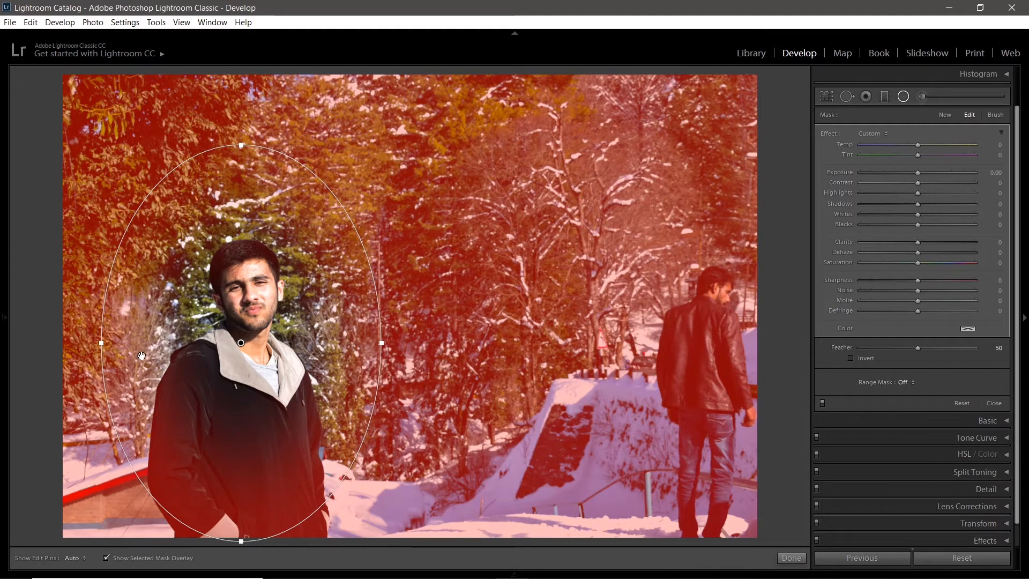
{"action": "left_click", "coordinate": [149, 562]}
{"action": "key", "text": "o"}
{"action": "key", "text": "o"}
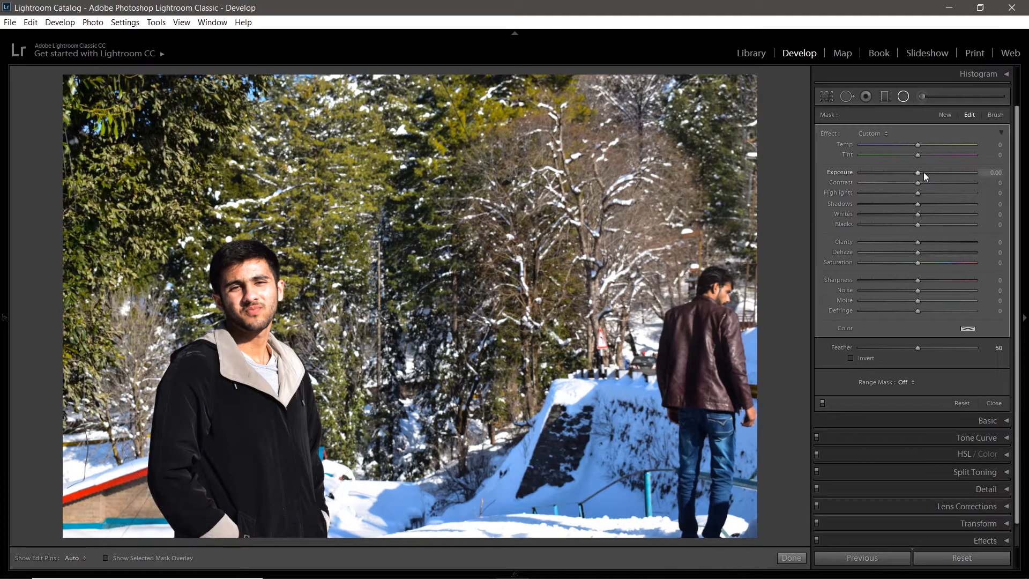
Lower the radial filter's exposure to −0.67 and compare the photo with the filter off and on.
{"action": "left_click_drag", "start_coordinate": [918, 172], "coordinate": [909, 172]}
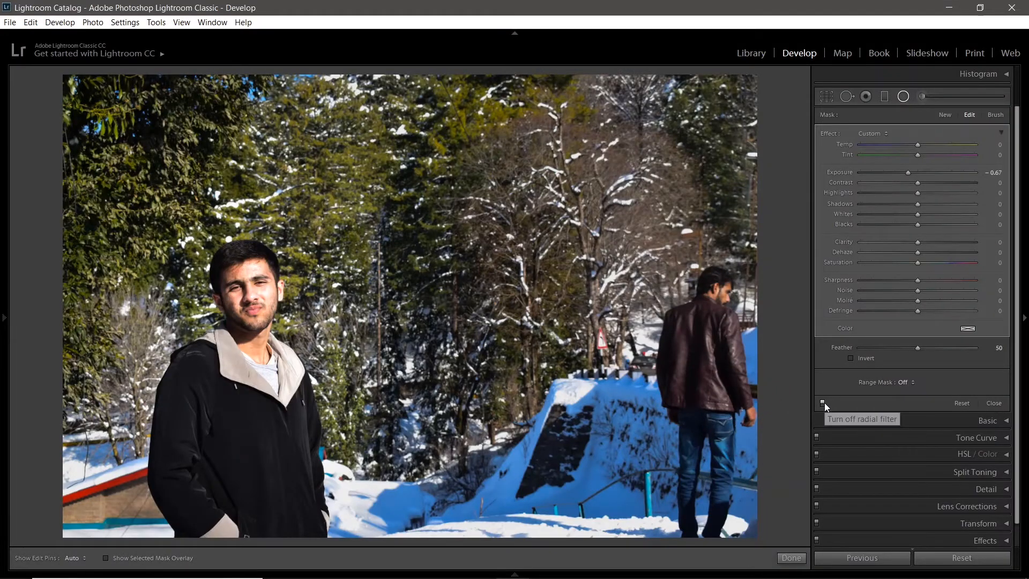
{"action": "left_click", "coordinate": [823, 403]}
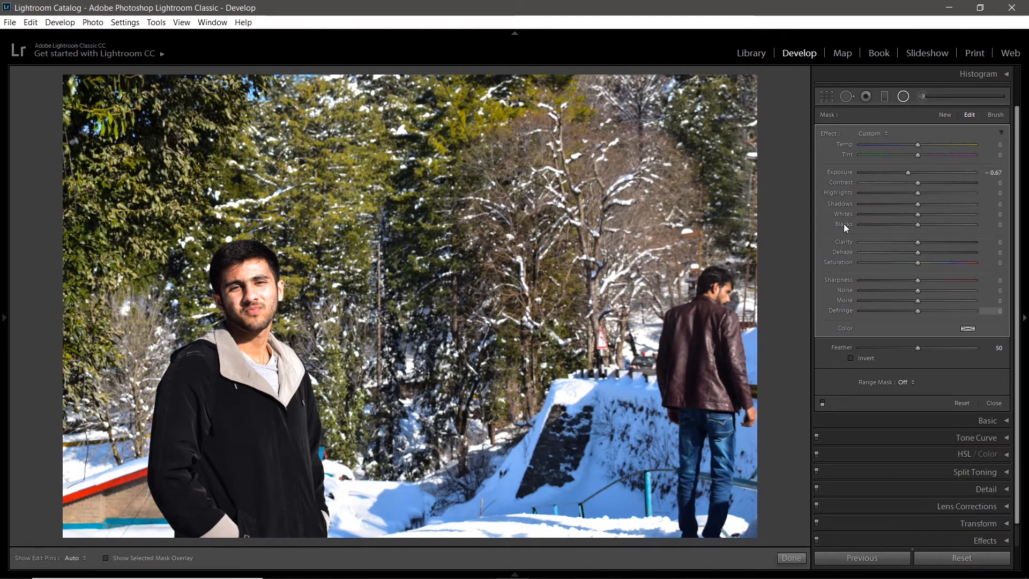
{"action": "left_click", "coordinate": [824, 403]}
{"action": "mouse_move", "coordinate": [361, 286]}
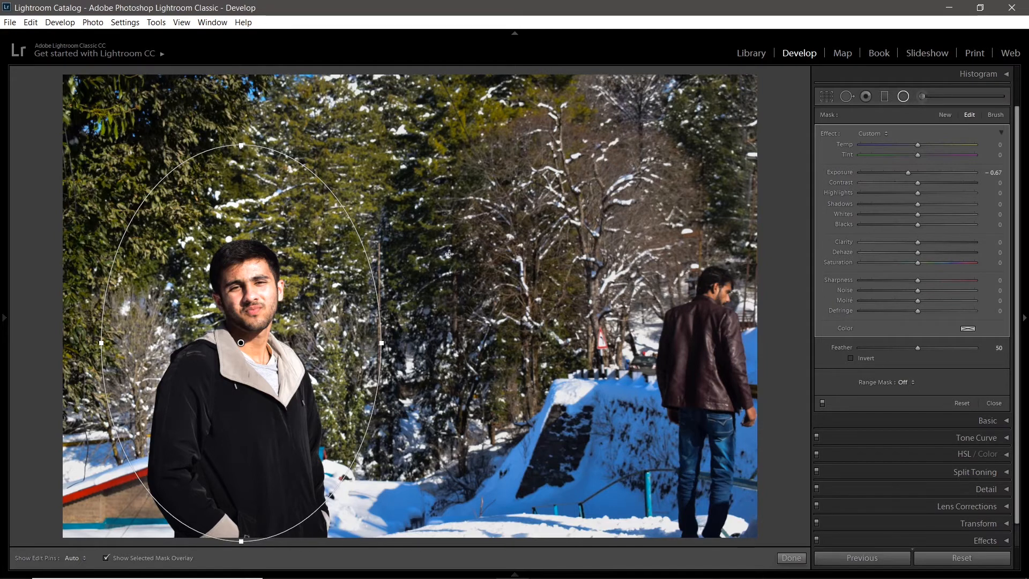
Try the radial mask inverted with an exposure of 4.00, checking its overlay, and restore the default exposure and non-inverted mask.
{"action": "key", "text": "o"}
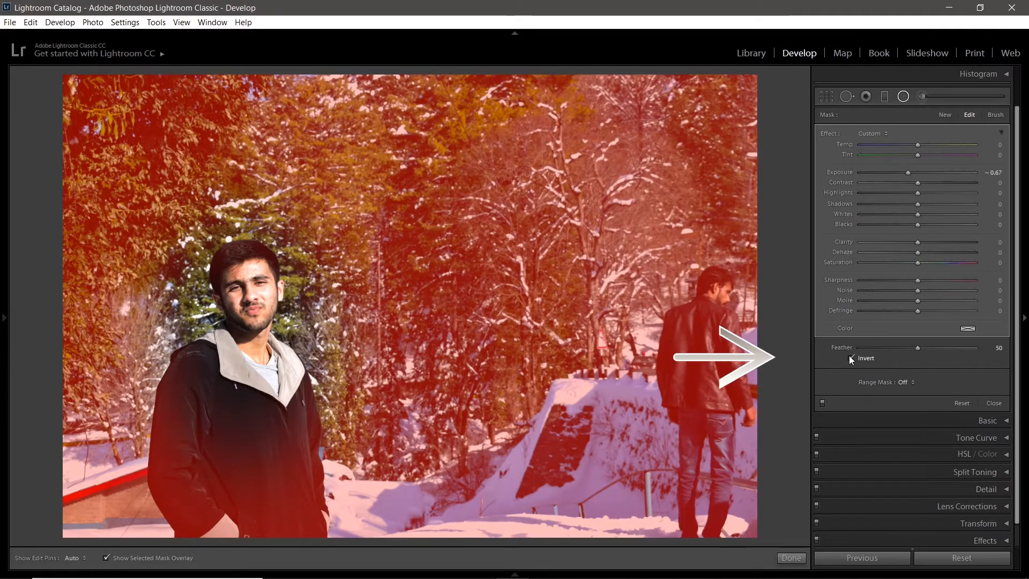
{"action": "left_click", "coordinate": [850, 357]}
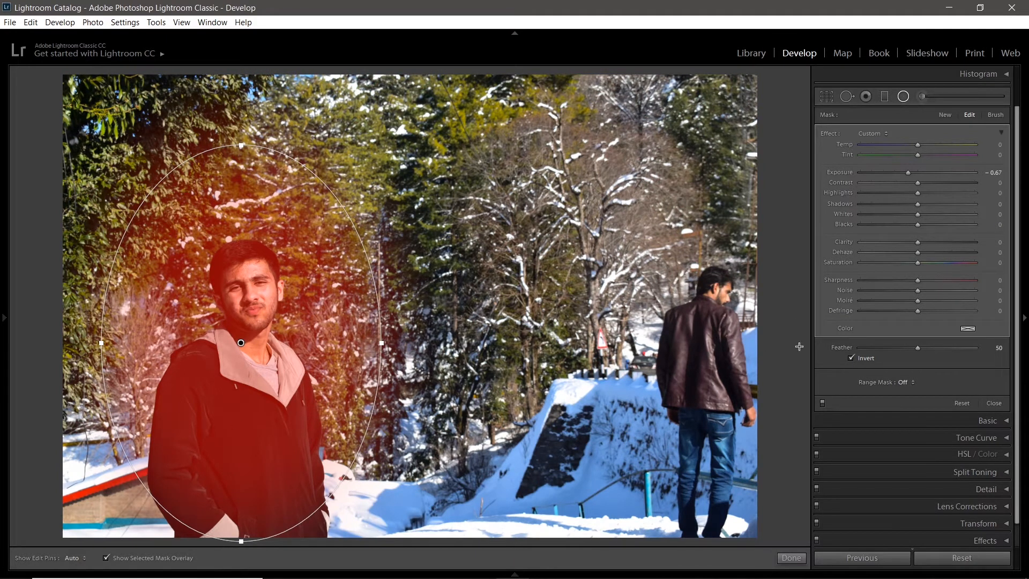
{"action": "key", "text": "o"}
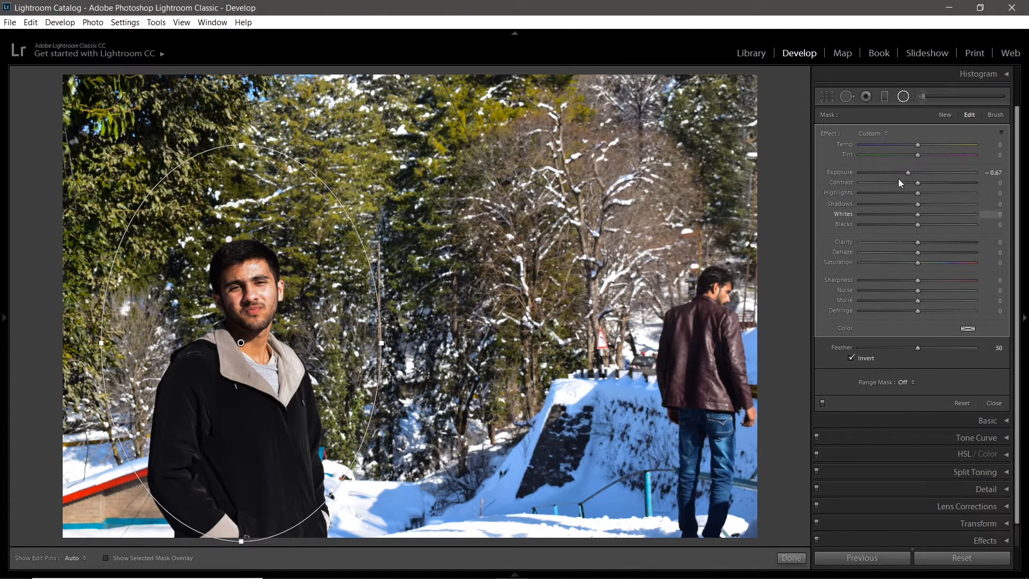
{"action": "left_click_drag", "start_coordinate": [918, 172], "coordinate": [943, 167]}
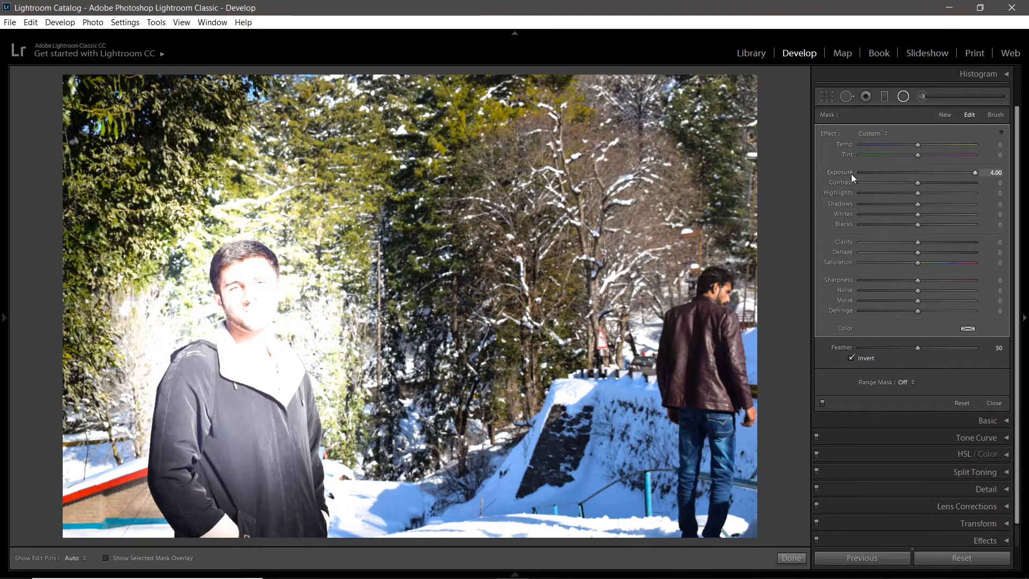
{"action": "double_click", "coordinate": [848, 174]}
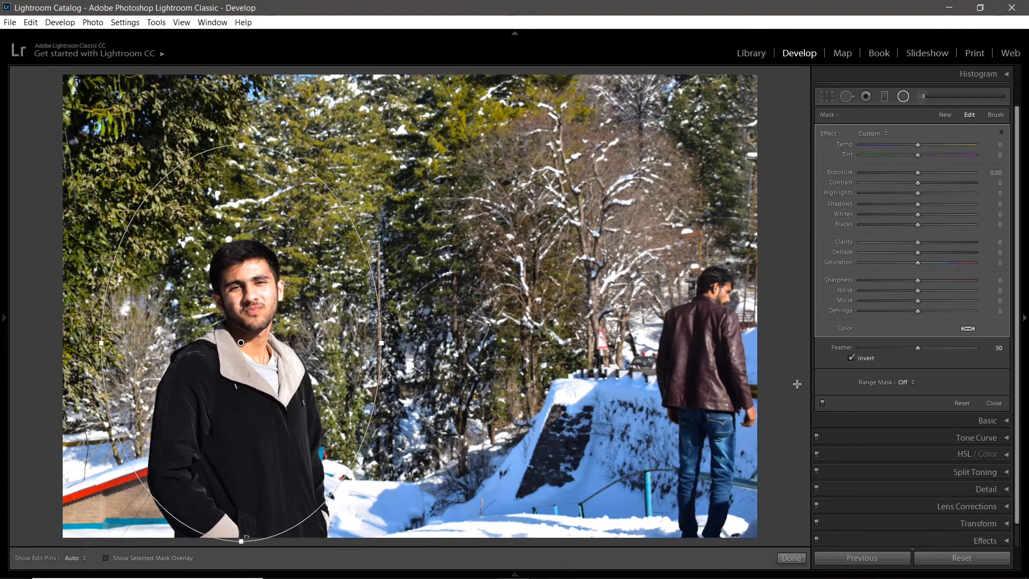
{"action": "left_click", "coordinate": [855, 359]}
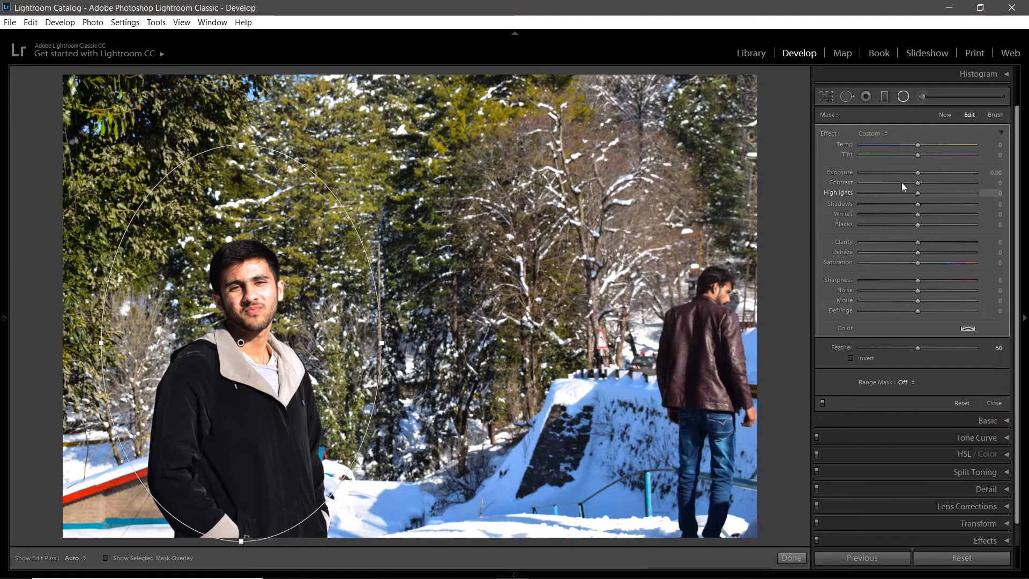
Set the radial filter's exposure to −1.12 and its feather to 100.
{"action": "left_click_drag", "start_coordinate": [917, 173], "coordinate": [900, 174]}
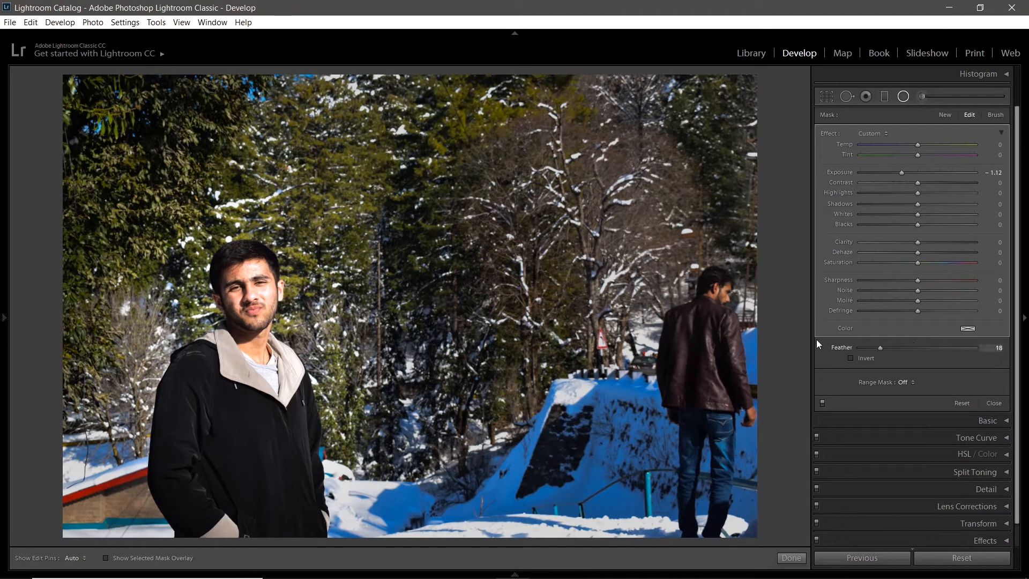
{"action": "left_click_drag", "start_coordinate": [880, 347], "coordinate": [860, 347]}
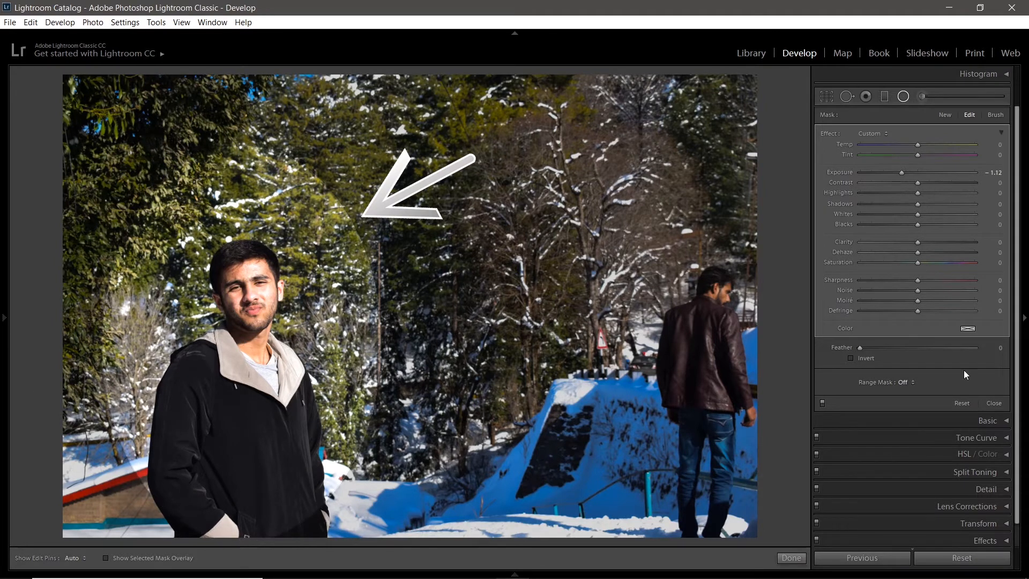
{"action": "left_click_drag", "start_coordinate": [875, 349], "coordinate": [975, 347]}
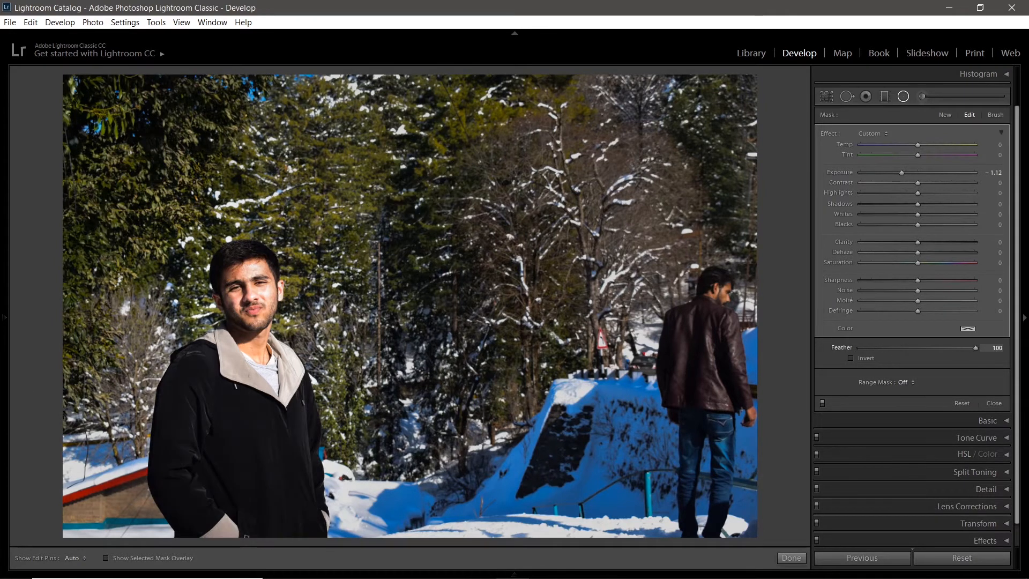
Erase the mask over the man in the leather jacket with a size 16, feather 100, flow 100 eraser, checking against the mask overlay.
{"action": "left_click", "coordinate": [140, 557]}
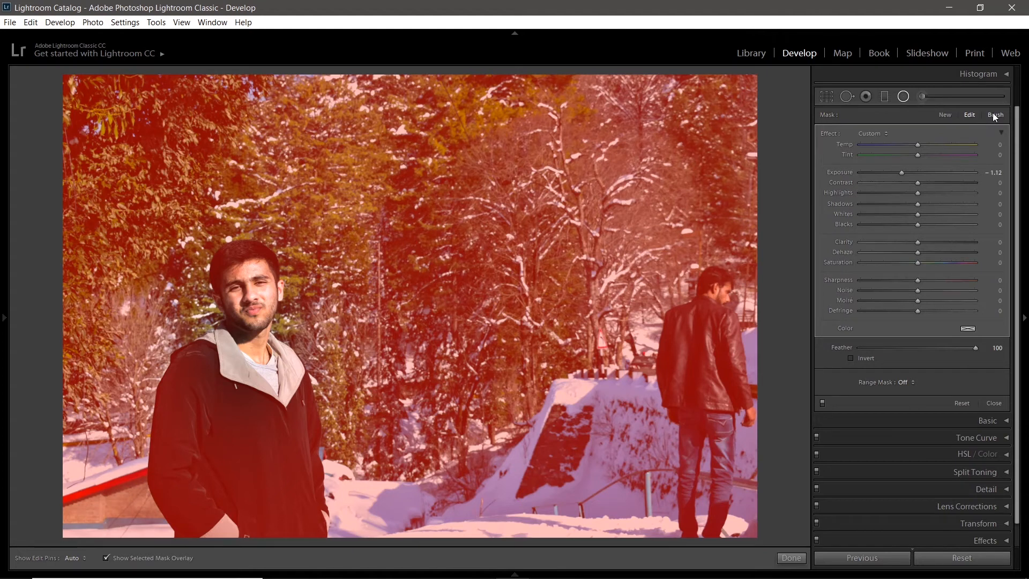
{"action": "left_click", "coordinate": [994, 114]}
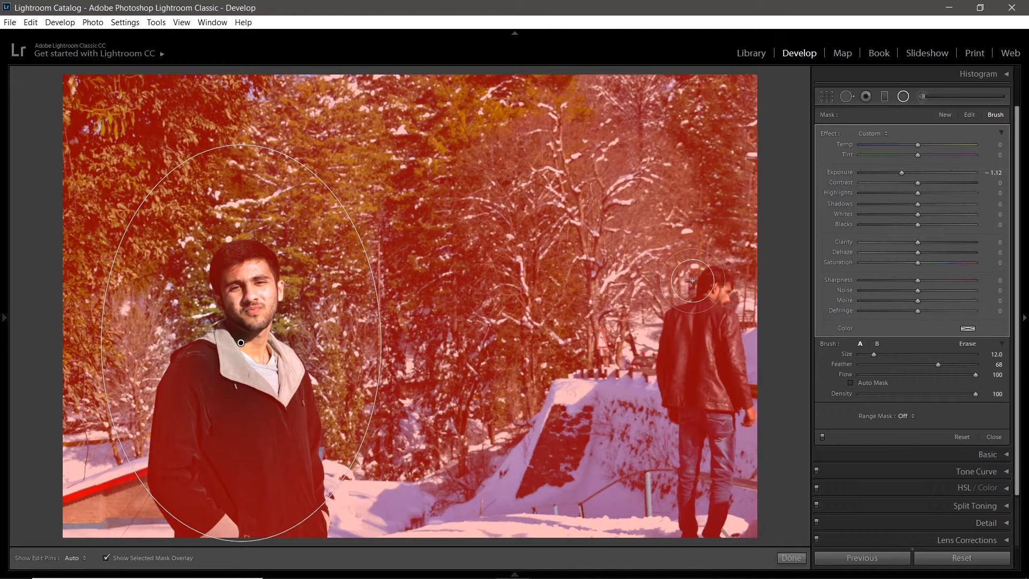
{"action": "left_click", "coordinate": [962, 345]}
{"action": "key", "text": "h"}
{"action": "mouse_move", "coordinate": [715, 294]}
{"action": "left_mouse_down"}
{"action": "mouse_move", "coordinate": [692, 362]}
{"action": "mouse_move", "coordinate": [703, 296]}
{"action": "mouse_move", "coordinate": [725, 474]}
{"action": "mouse_move", "coordinate": [697, 505]}
{"action": "left_mouse_up"}
{"action": "mouse_move", "coordinate": [707, 289]}
{"action": "left_mouse_down"}
{"action": "mouse_move", "coordinate": [678, 343]}
{"action": "mouse_move", "coordinate": [711, 281]}
{"action": "mouse_move", "coordinate": [658, 357]}
{"action": "mouse_move", "coordinate": [716, 284]}
{"action": "mouse_move", "coordinate": [682, 384]}
{"action": "mouse_move", "coordinate": [691, 245]}
{"action": "mouse_move", "coordinate": [669, 405]}
{"action": "mouse_move", "coordinate": [705, 304]}
{"action": "mouse_move", "coordinate": [715, 339]}
{"action": "mouse_move", "coordinate": [699, 379]}
{"action": "mouse_move", "coordinate": [699, 299]}
{"action": "left_mouse_up"}
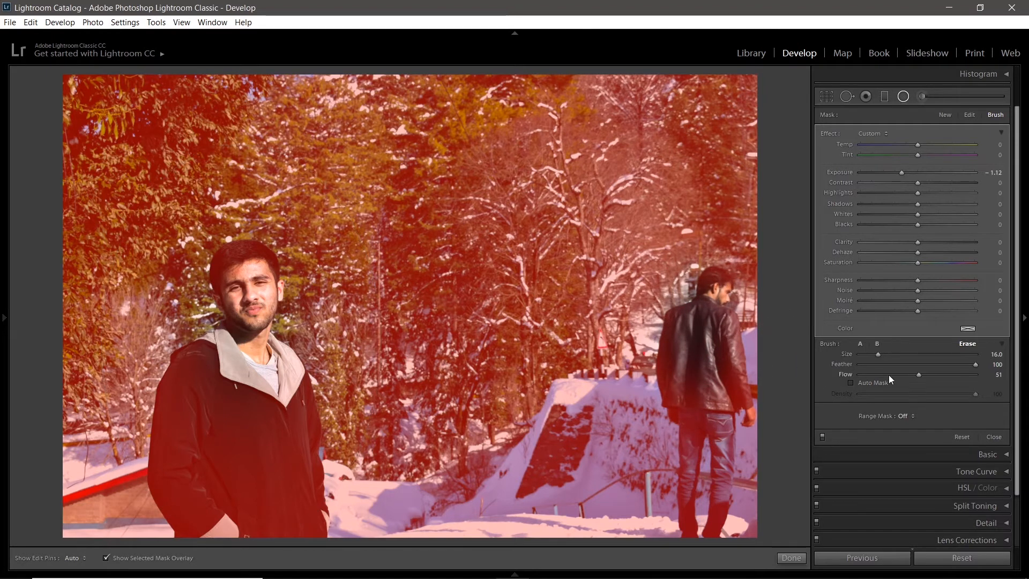
{"action": "key", "text": "h"}
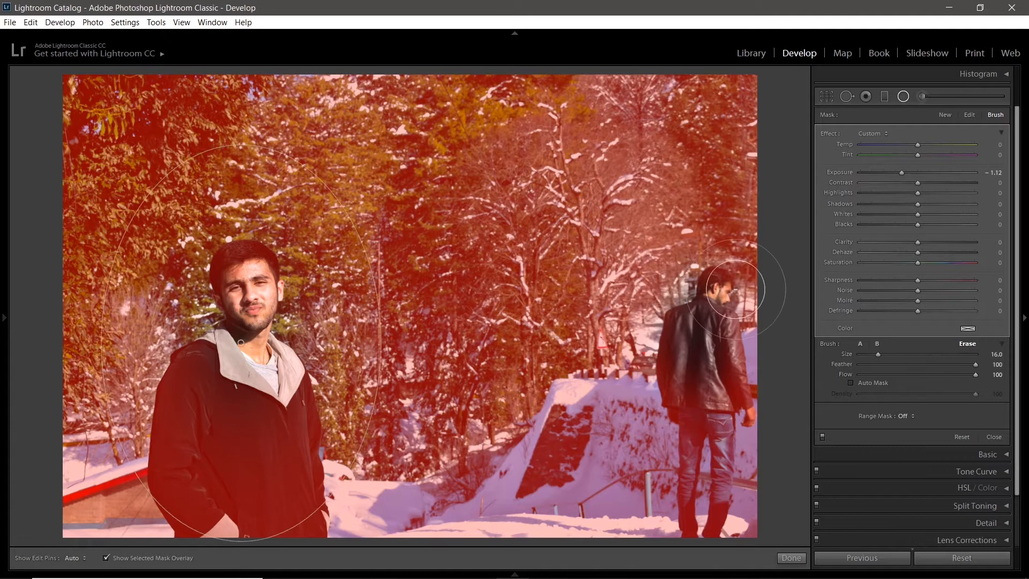
{"action": "mouse_move", "coordinate": [758, 275]}
{"action": "left_mouse_down"}
{"action": "mouse_move", "coordinate": [770, 436]}
{"action": "mouse_move", "coordinate": [702, 493]}
{"action": "mouse_move", "coordinate": [689, 549]}
{"action": "mouse_move", "coordinate": [678, 378]}
{"action": "mouse_move", "coordinate": [689, 307]}
{"action": "mouse_move", "coordinate": [660, 424]}
{"action": "mouse_move", "coordinate": [661, 517]}
{"action": "left_mouse_up"}
{"action": "key", "text": "h"}
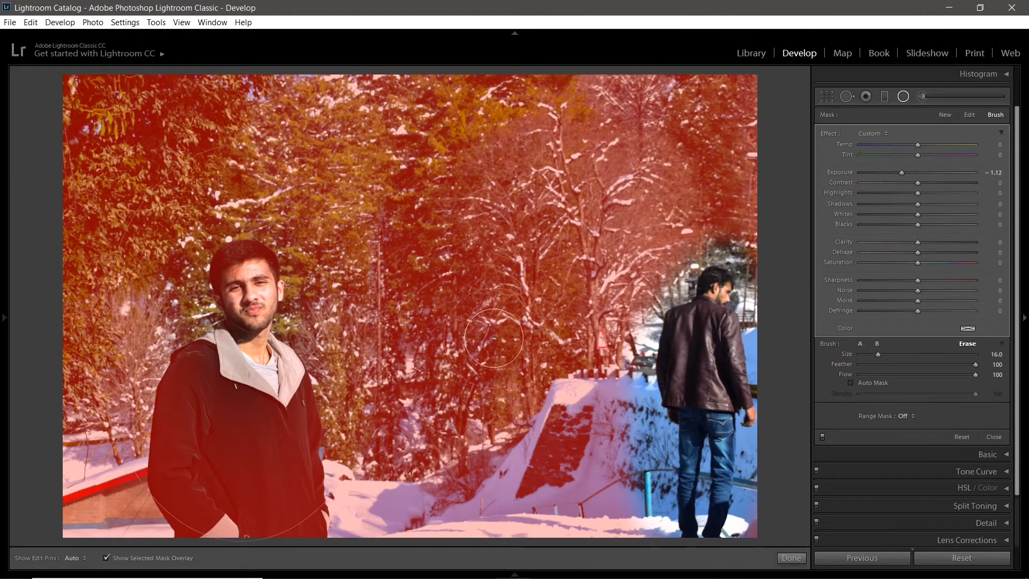
{"action": "left_click", "coordinate": [167, 559]}
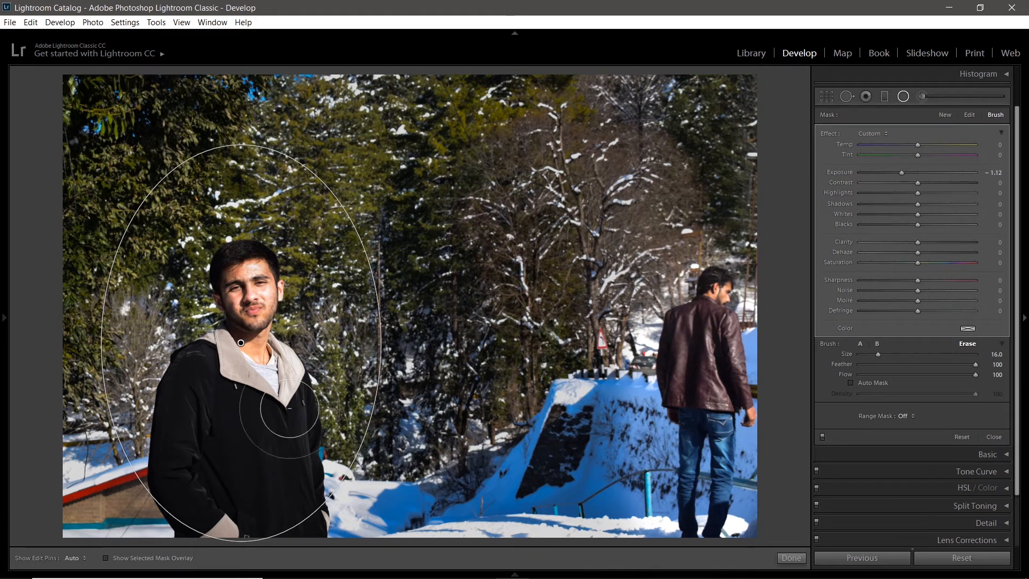
{"action": "left_click", "coordinate": [177, 555]}
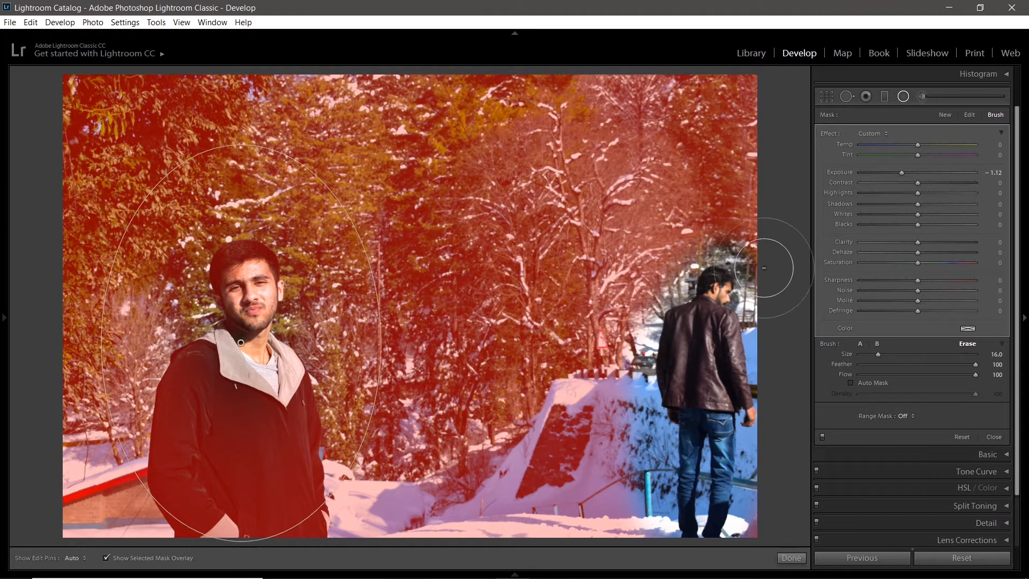
Paint the mask over the man in the black jacket with brush A and compare with the overlay off and on.
{"action": "left_click", "coordinate": [860, 343]}
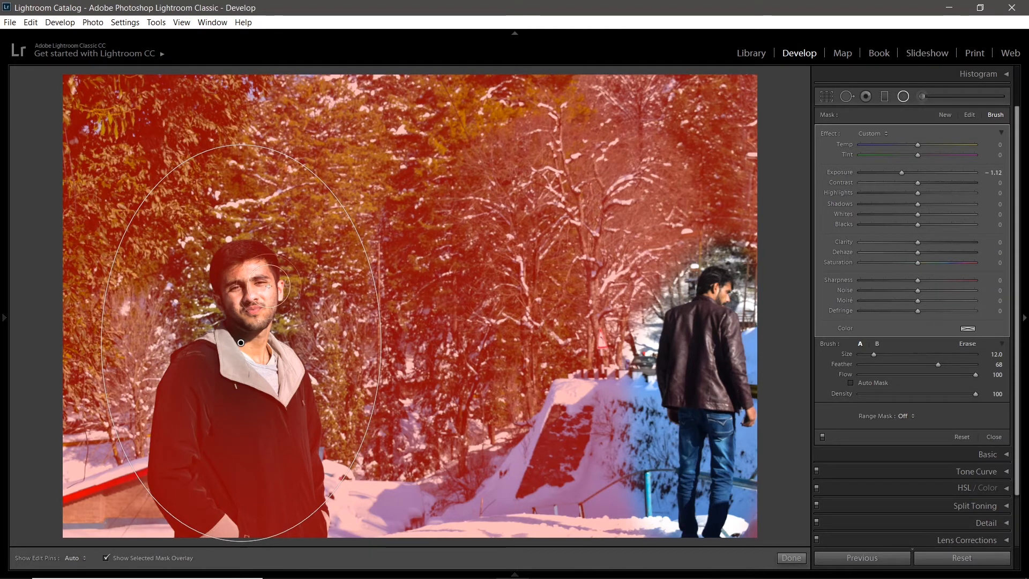
{"action": "key", "text": "h"}
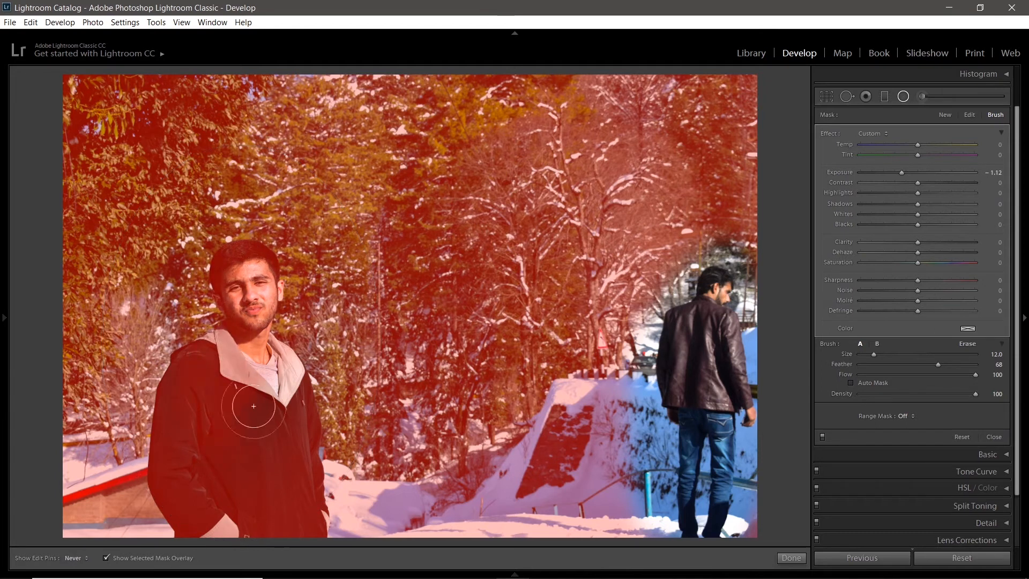
{"action": "key", "text": "h"}
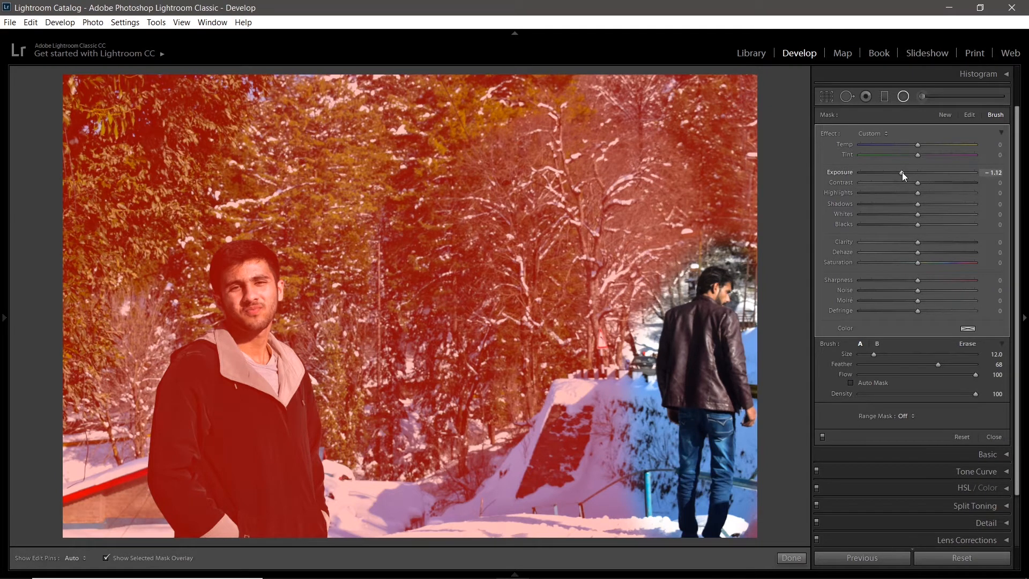
{"action": "left_click", "coordinate": [166, 554]}
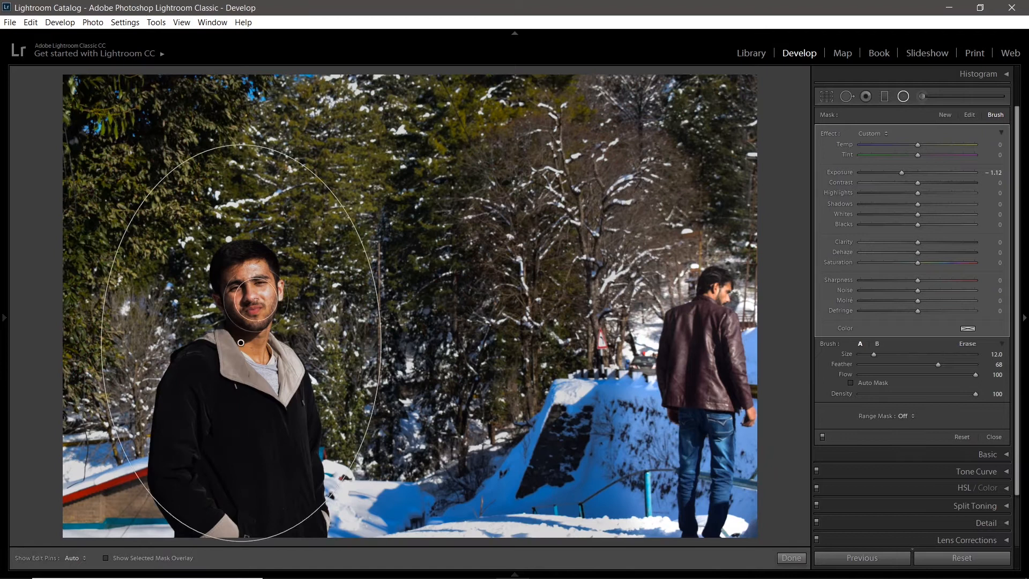
{"action": "left_click", "coordinate": [170, 558]}
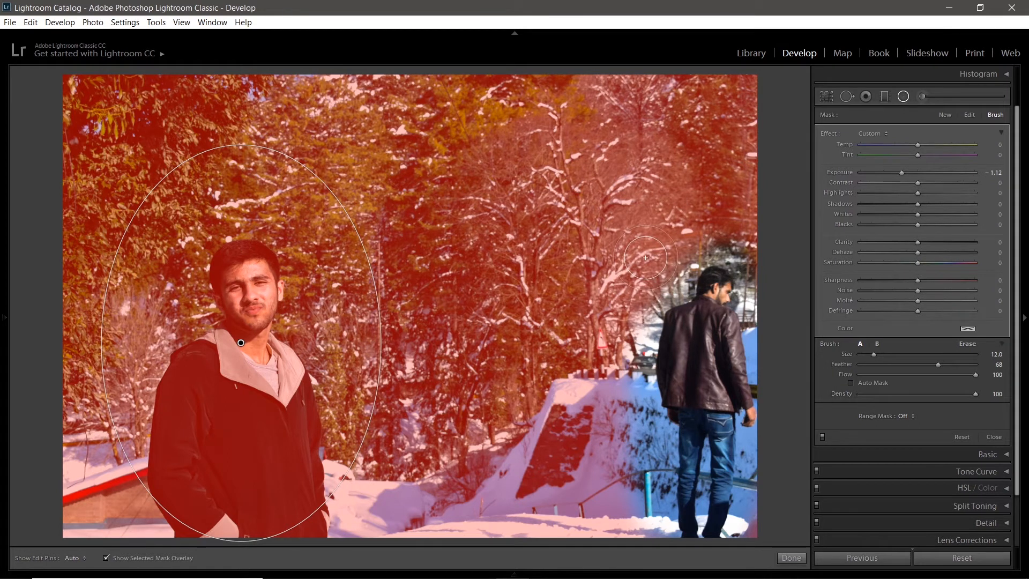
Tint the masked area blue with hue 247 and saturation 87%, and hide the mask overlay.
{"action": "left_click", "coordinate": [968, 329]}
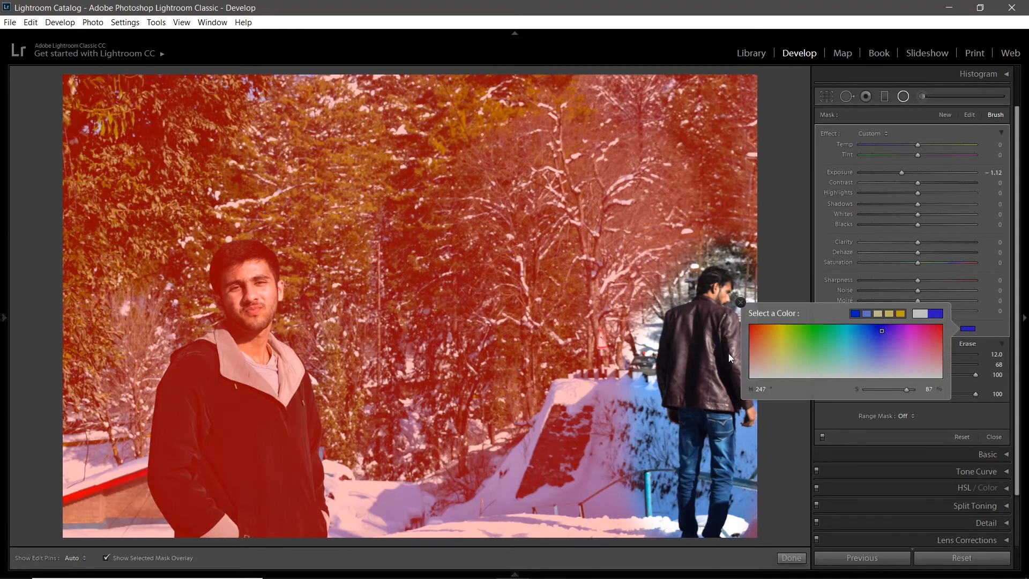
{"action": "left_click", "coordinate": [183, 559]}
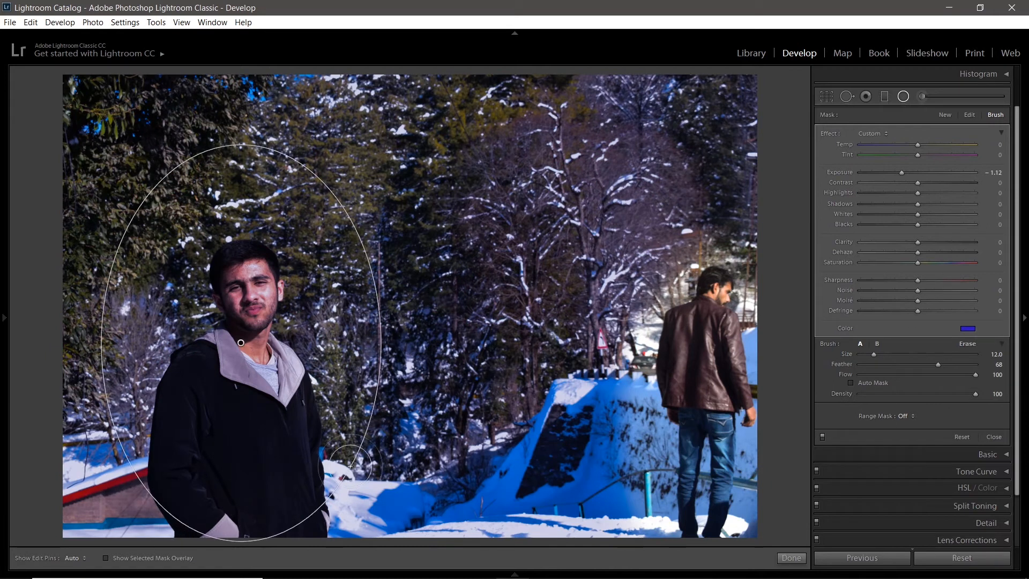
Erase the mask over the face and jacket of the man in the black jacket with the size 16 eraser.
{"action": "key", "text": "alt"}
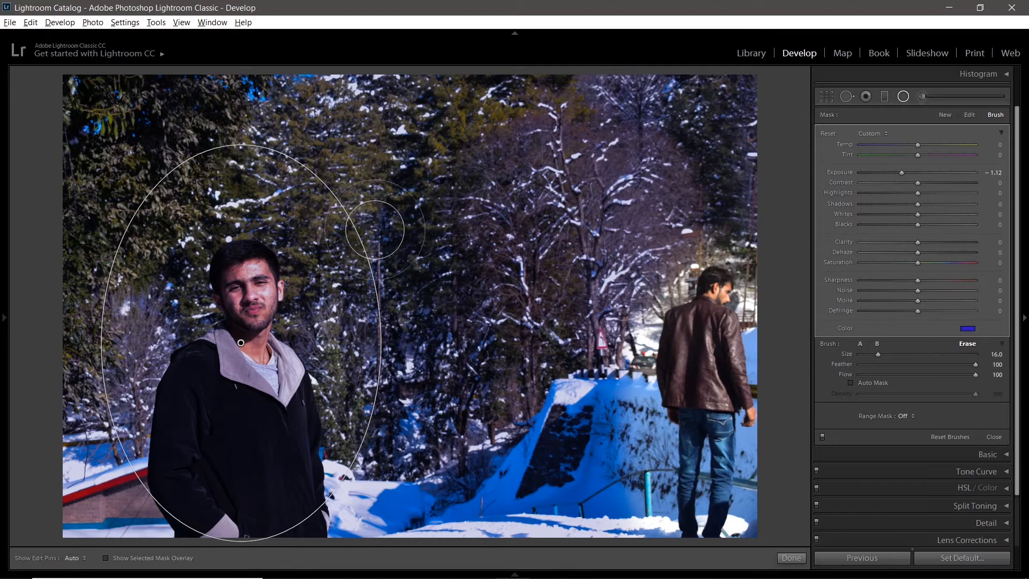
{"action": "key", "text": "h"}
{"action": "mouse_move", "coordinate": [262, 250]}
{"action": "left_mouse_down"}
{"action": "mouse_move", "coordinate": [219, 336]}
{"action": "mouse_move", "coordinate": [224, 224]}
{"action": "mouse_move", "coordinate": [201, 316]}
{"action": "mouse_move", "coordinate": [213, 406]}
{"action": "mouse_move", "coordinate": [319, 314]}
{"action": "mouse_move", "coordinate": [272, 218]}
{"action": "mouse_move", "coordinate": [188, 324]}
{"action": "mouse_move", "coordinate": [166, 430]}
{"action": "mouse_move", "coordinate": [270, 436]}
{"action": "mouse_move", "coordinate": [288, 290]}
{"action": "mouse_move", "coordinate": [268, 235]}
{"action": "mouse_move", "coordinate": [315, 380]}
{"action": "mouse_move", "coordinate": [304, 474]}
{"action": "mouse_move", "coordinate": [230, 485]}
{"action": "left_mouse_up"}
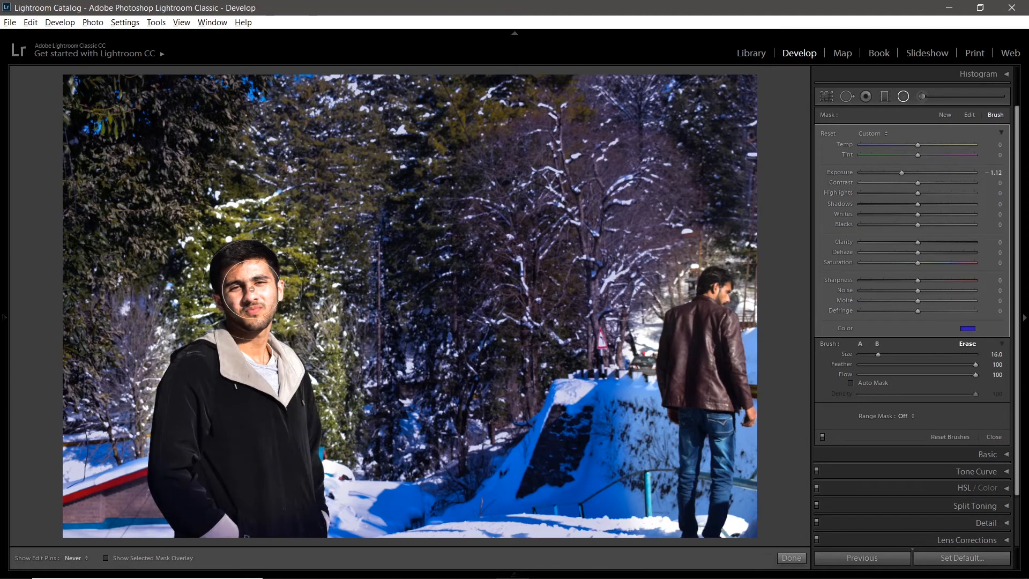
{"action": "key", "text": "h"}
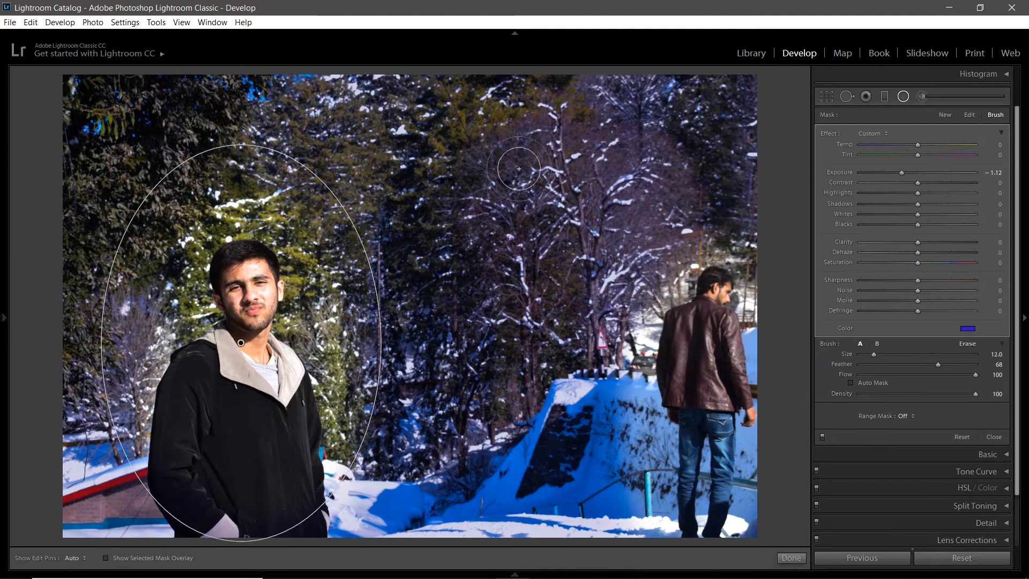
Change the masked area's tint to cyan-blue with hue 189 and saturation 82%.
{"action": "left_click", "coordinate": [969, 329]}
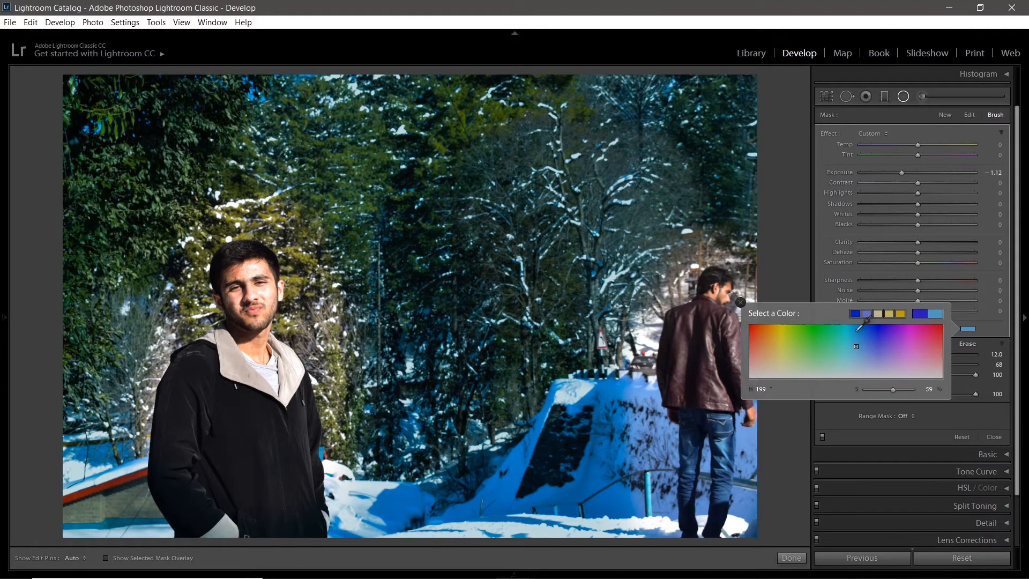
{"action": "left_click", "coordinate": [852, 333]}
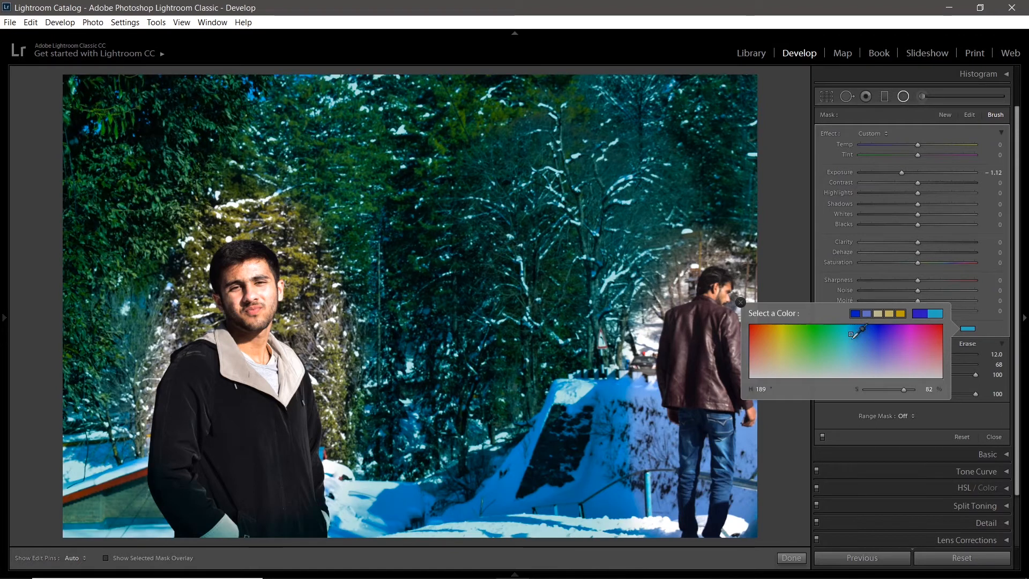
Try a blue-violet tint with hue 237 and saturation 31% on the masked area, and reset the mask's color.
{"action": "left_click_drag", "start_coordinate": [867, 357], "coordinate": [877, 361]}
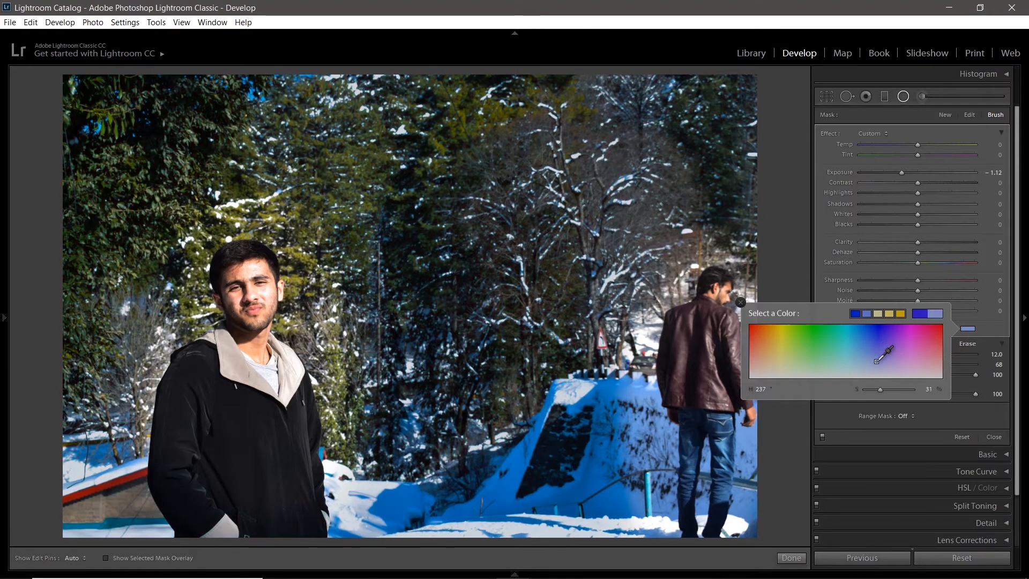
{"action": "left_click", "coordinate": [848, 273]}
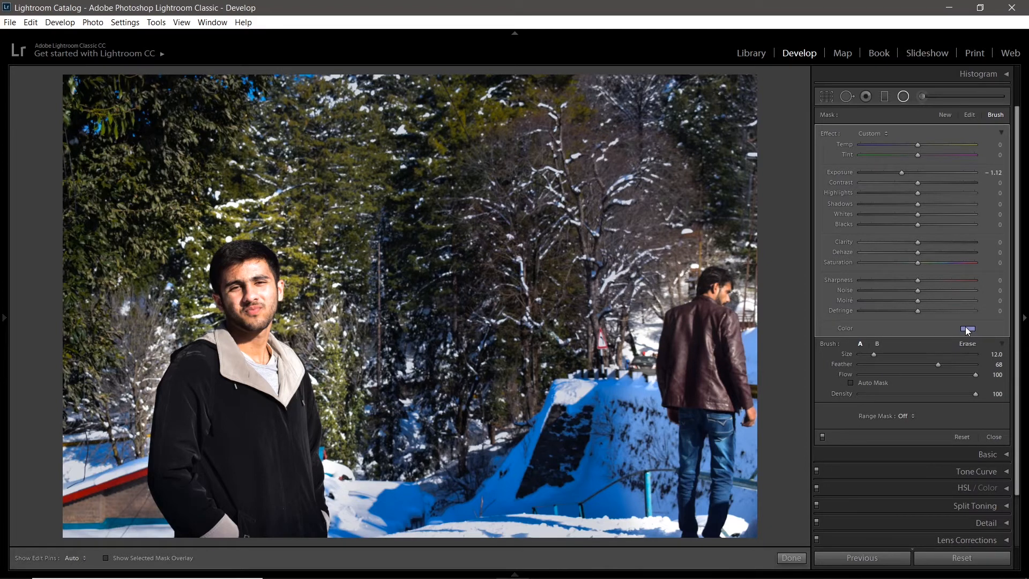
{"action": "double_click", "coordinate": [847, 330]}
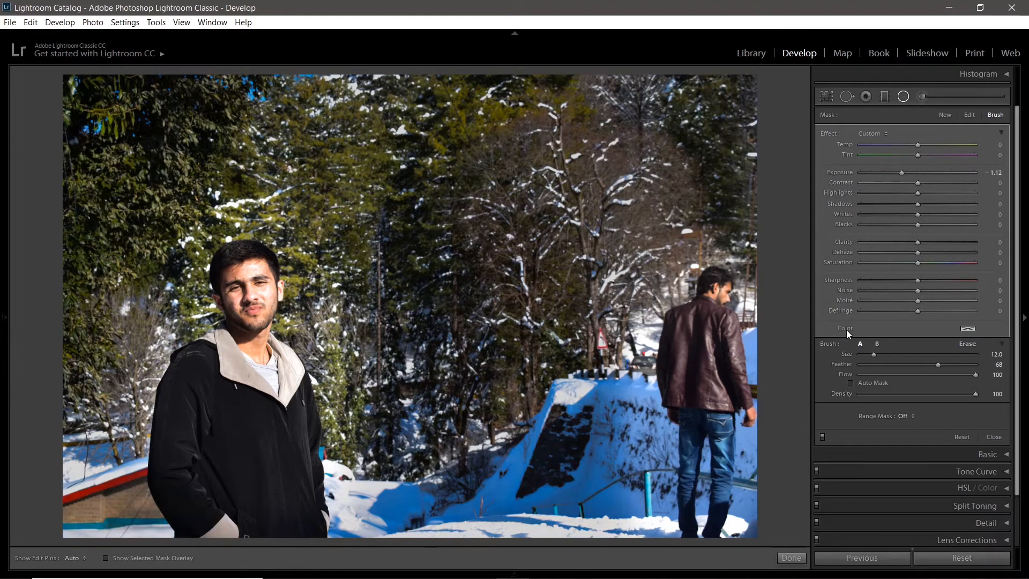
Apply the Iris Enhance effect preset to the radial filter and look through the preset list again.
{"action": "left_click", "coordinate": [886, 135]}
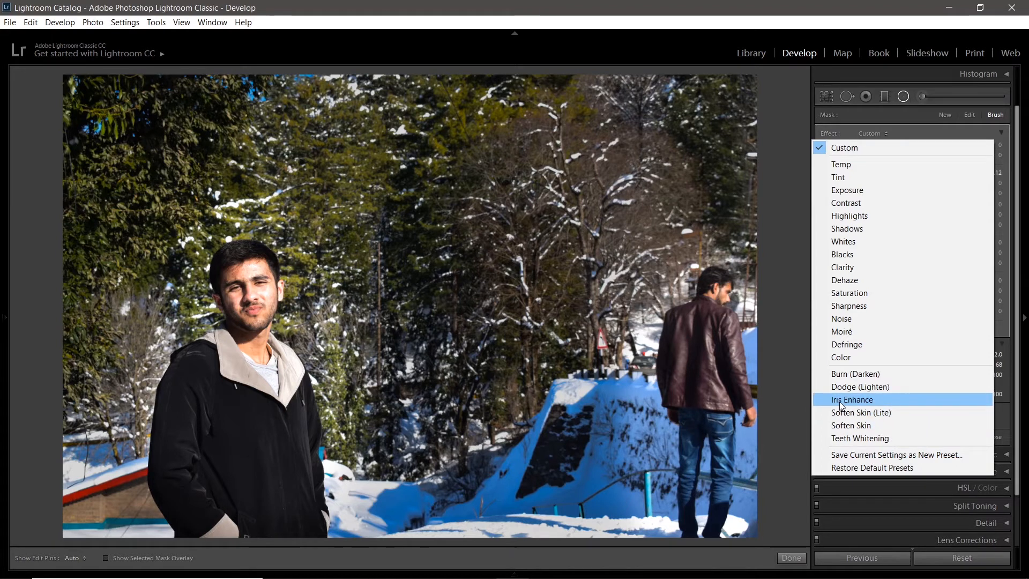
{"action": "left_click", "coordinate": [872, 400]}
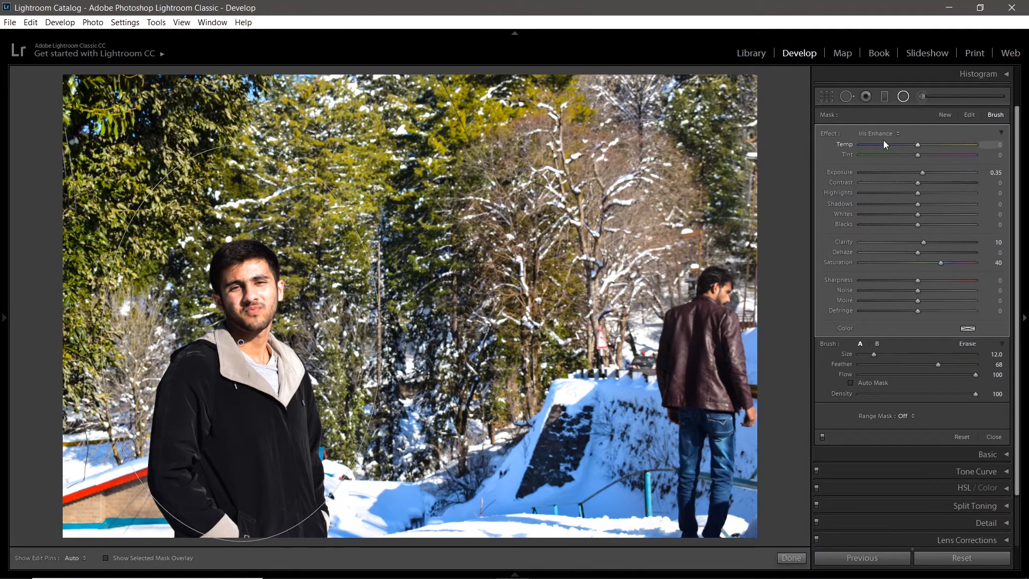
{"action": "left_click", "coordinate": [897, 137]}
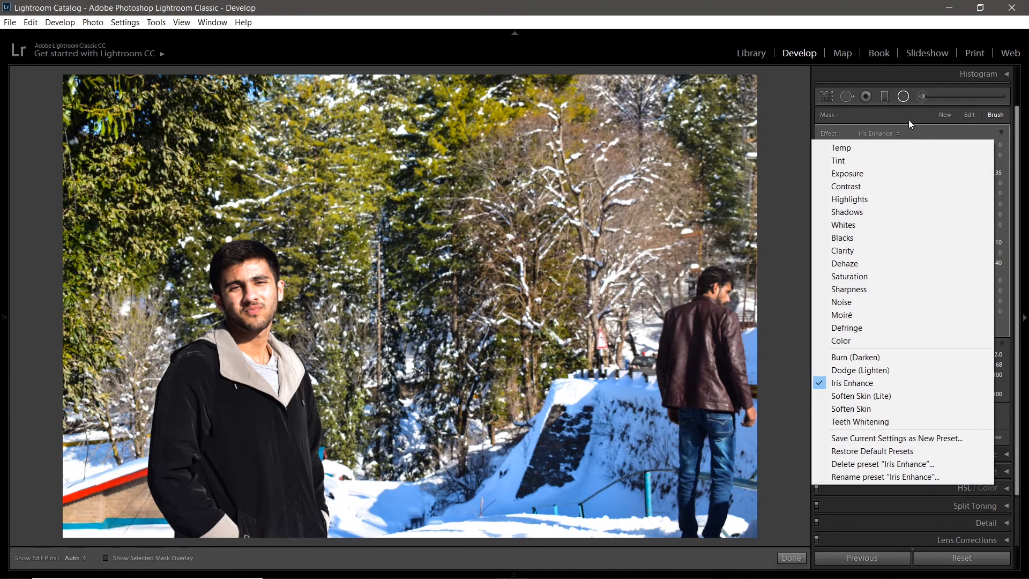
{"action": "left_click", "coordinate": [908, 120]}
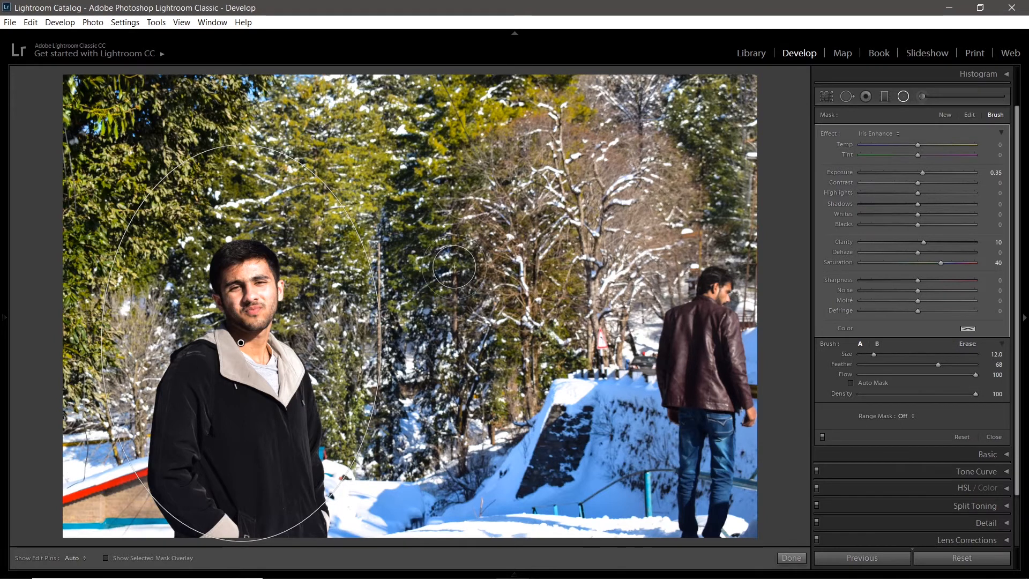
Hide the edit pins and bring them back, keeping their visibility option on Auto.
{"action": "key", "text": "h"}
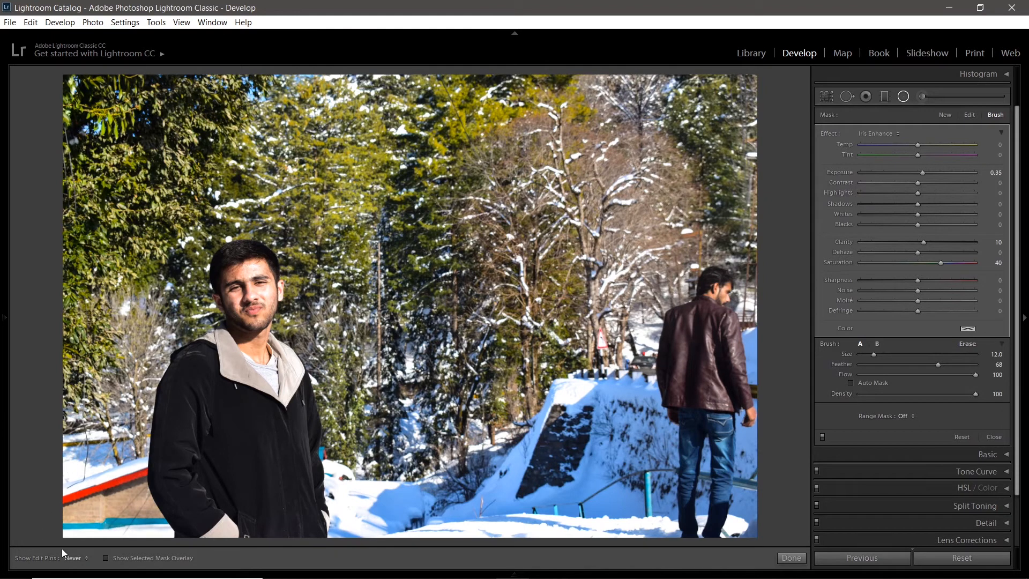
{"action": "left_click", "coordinate": [86, 557]}
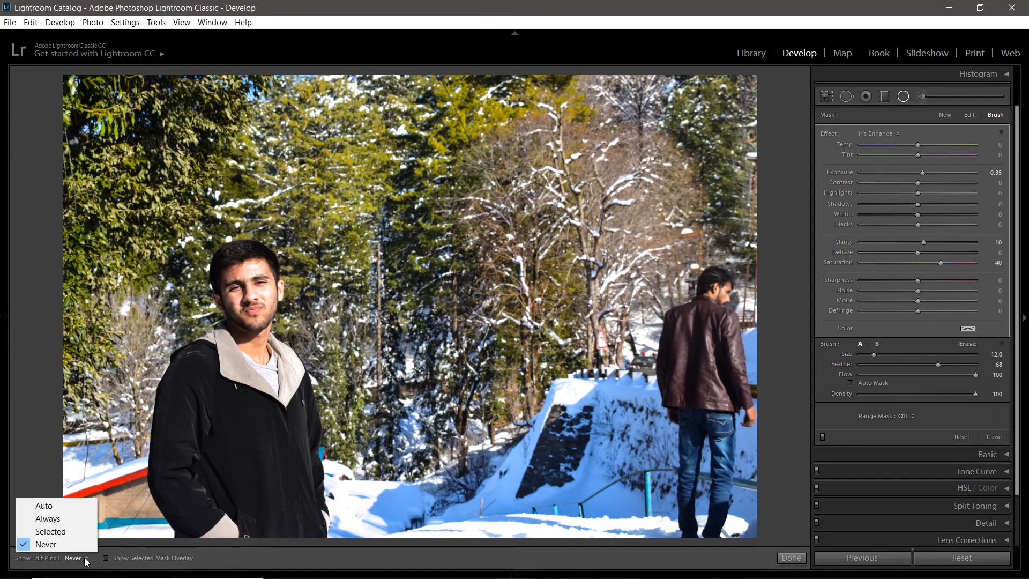
{"action": "left_click", "coordinate": [179, 532]}
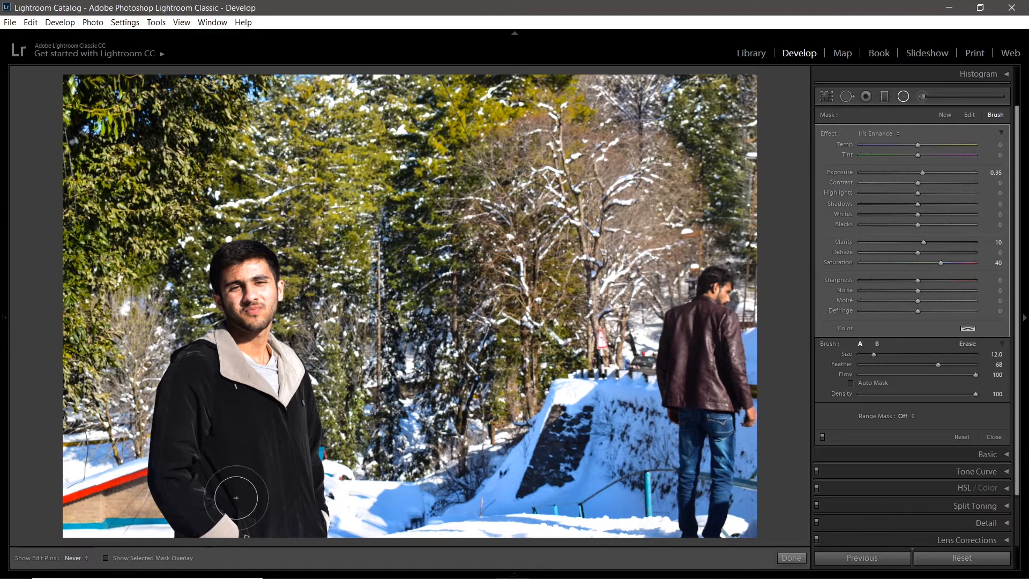
{"action": "key", "text": "h"}
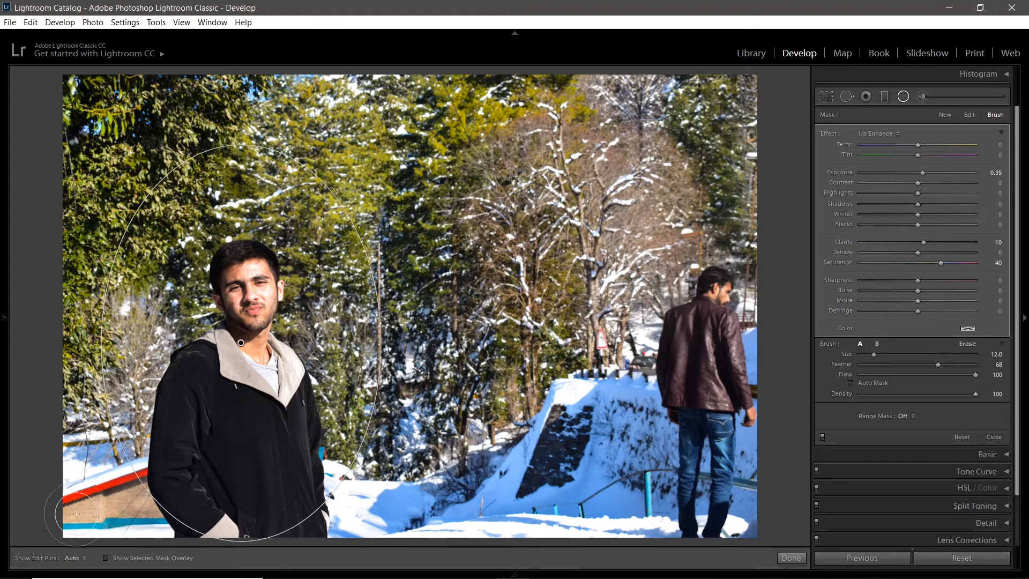
{"action": "left_click", "coordinate": [79, 557]}
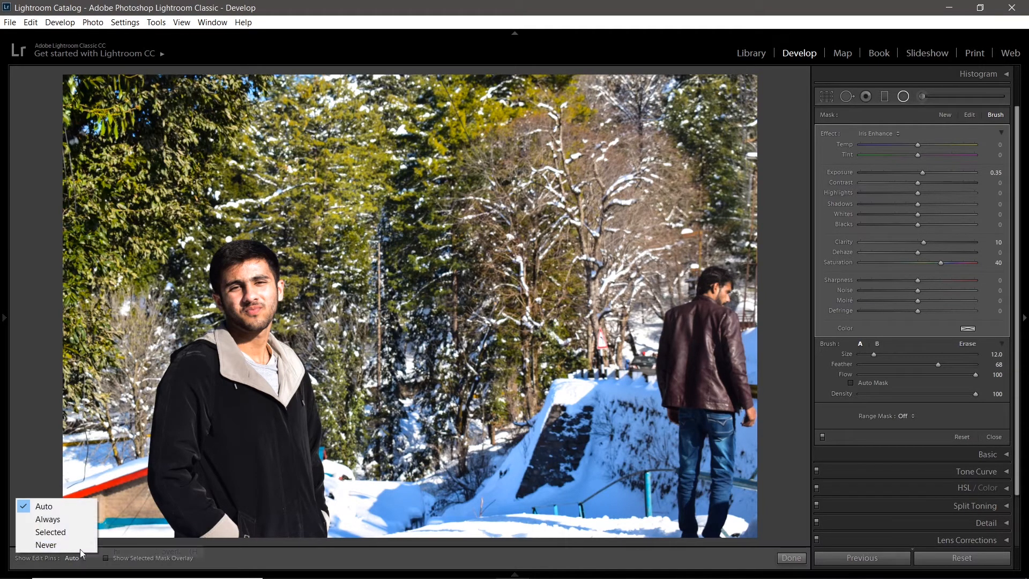
{"action": "left_click", "coordinate": [75, 508]}
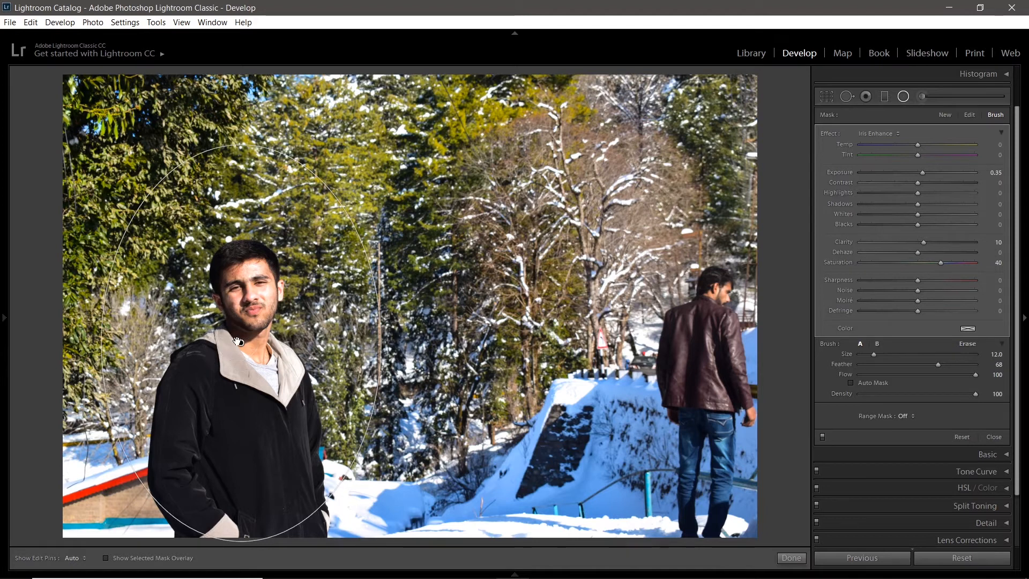
Try the Always, Selected and Never visibility options for the edit pins, and return the setting to Auto.
{"action": "left_click", "coordinate": [86, 557]}
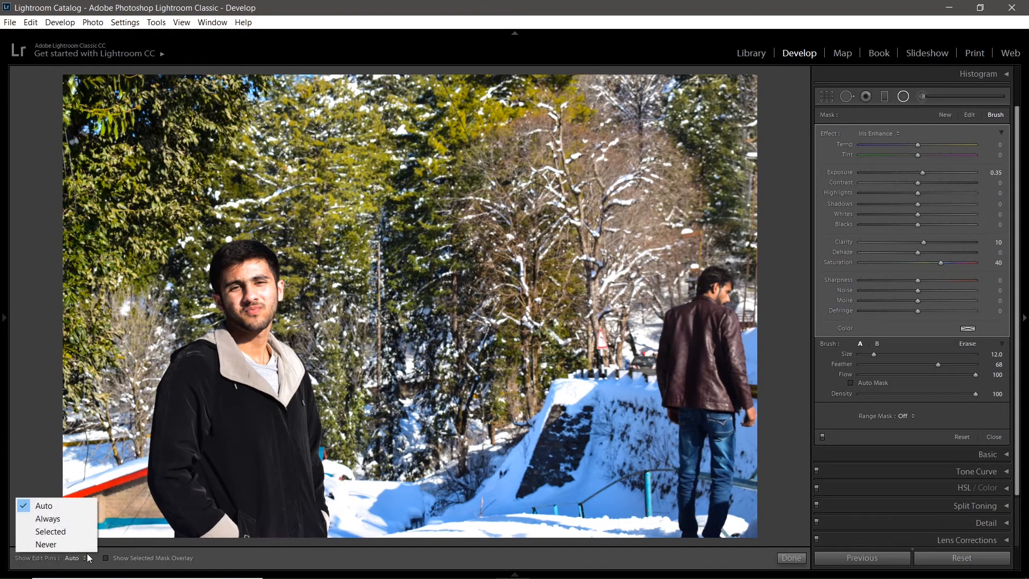
{"action": "left_click", "coordinate": [78, 519]}
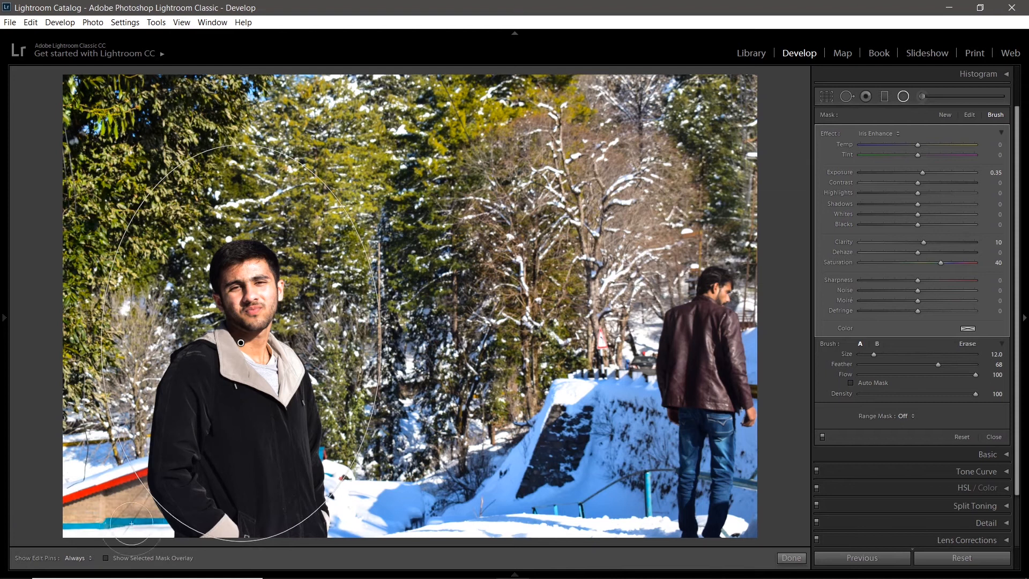
{"action": "left_click", "coordinate": [83, 558]}
{"action": "left_click", "coordinate": [80, 535]}
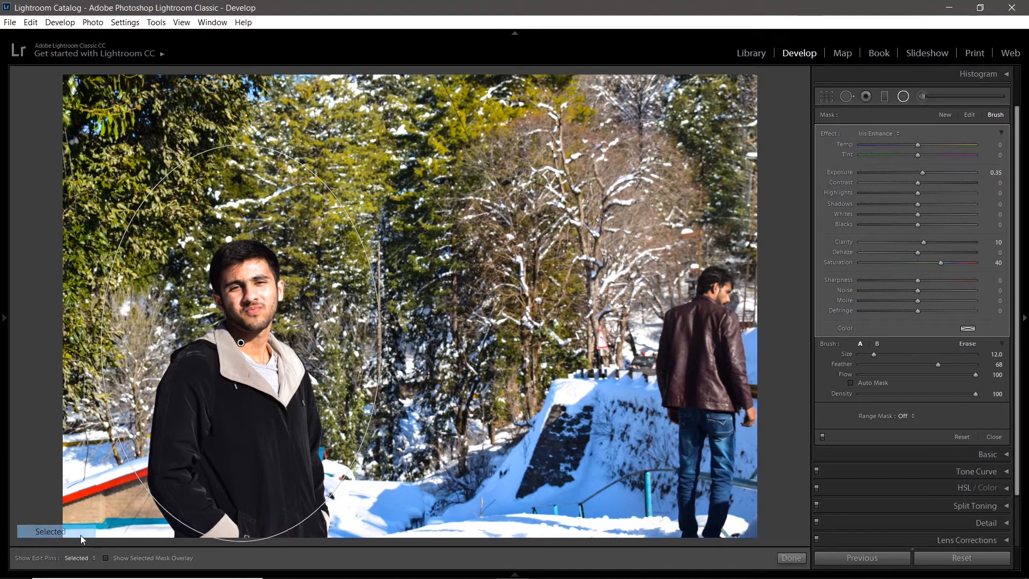
{"action": "left_click", "coordinate": [92, 557]}
{"action": "left_click", "coordinate": [83, 544]}
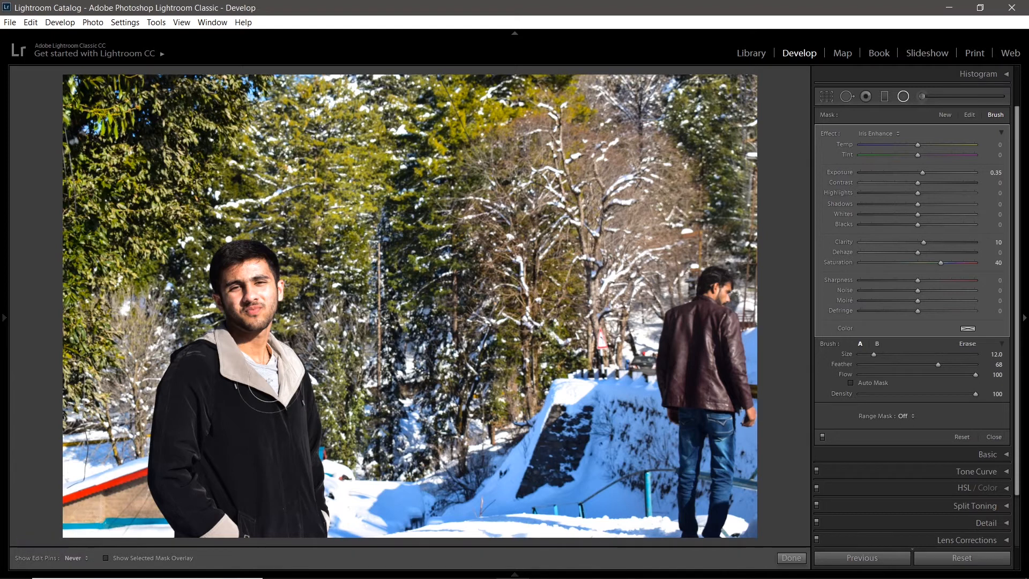
{"action": "left_click", "coordinate": [84, 560]}
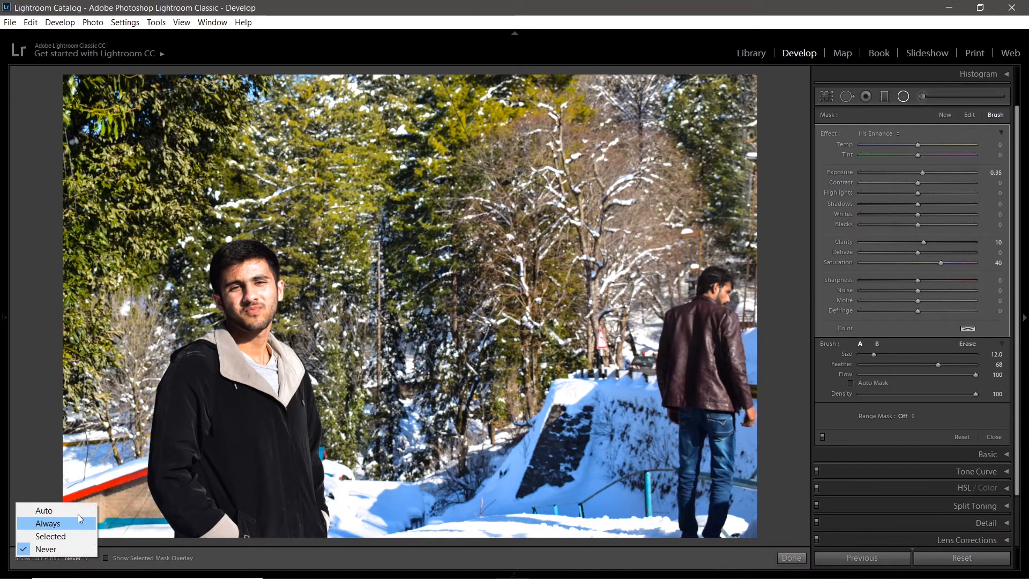
{"action": "left_click", "coordinate": [78, 513]}
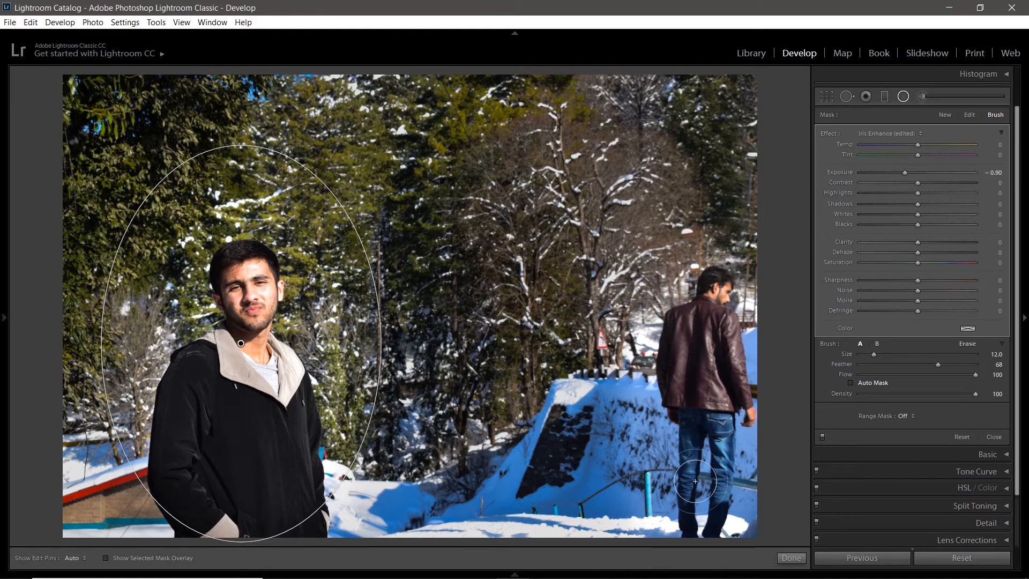
Set the filter's range mask to Color, sample the snow atop the stone wall, and hide the mask overlay.
{"action": "left_click", "coordinate": [911, 416]}
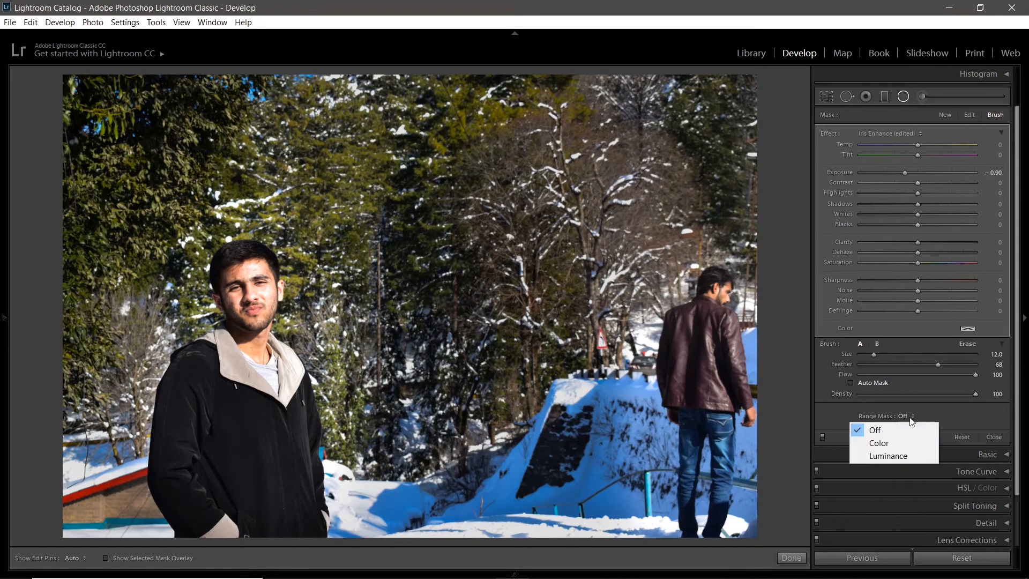
{"action": "left_click", "coordinate": [878, 442]}
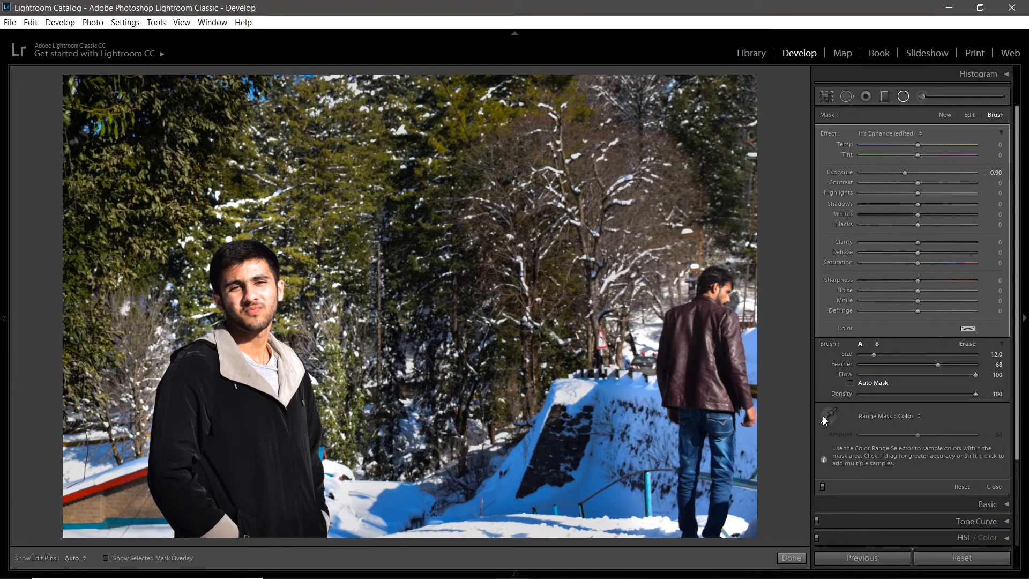
{"action": "left_click", "coordinate": [827, 420]}
{"action": "left_click", "coordinate": [586, 385]}
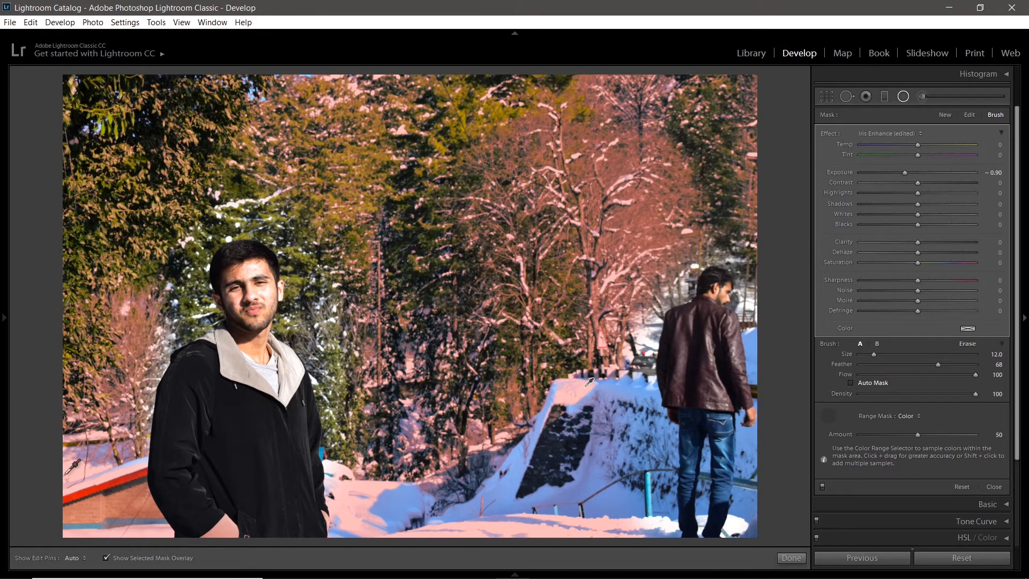
{"action": "left_click", "coordinate": [137, 562]}
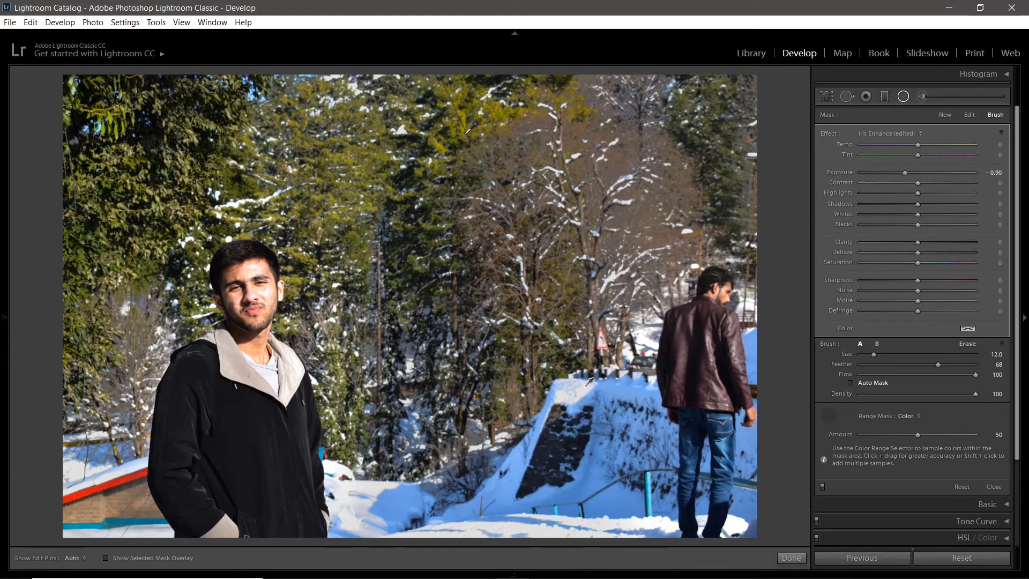
Add a second color range sample from the yellow-green tree foliage and put the color range selector away.
{"action": "key", "text": "shift"}
{"action": "key", "text": "shift"}
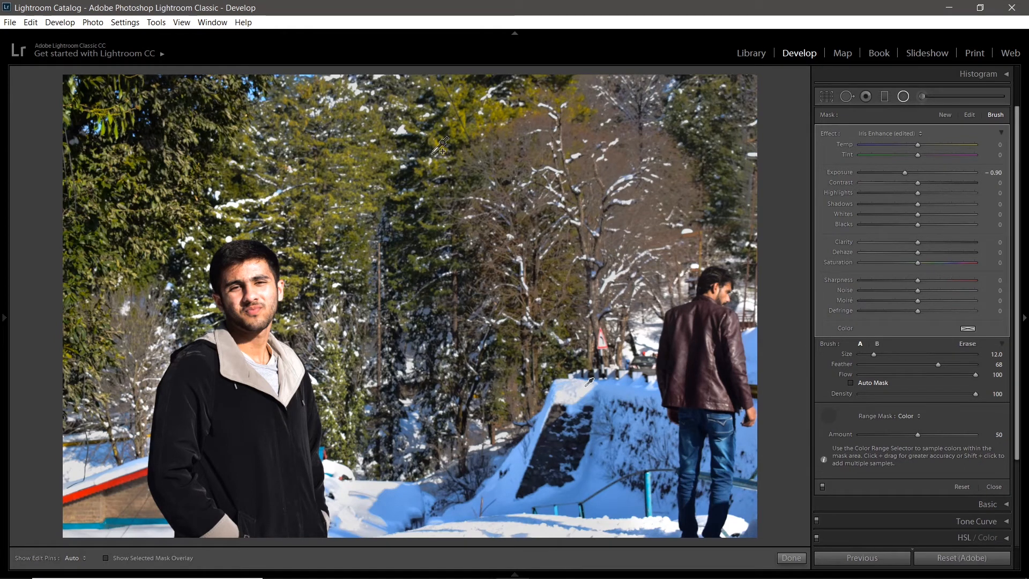
{"action": "left_click", "coordinate": [463, 125], "text": "shift"}
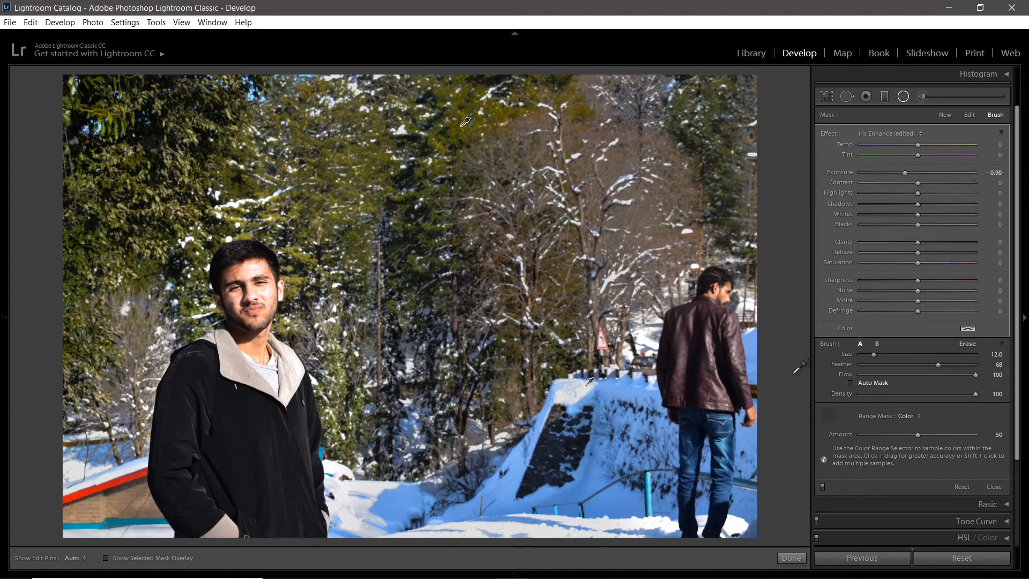
{"action": "left_click", "coordinate": [828, 415]}
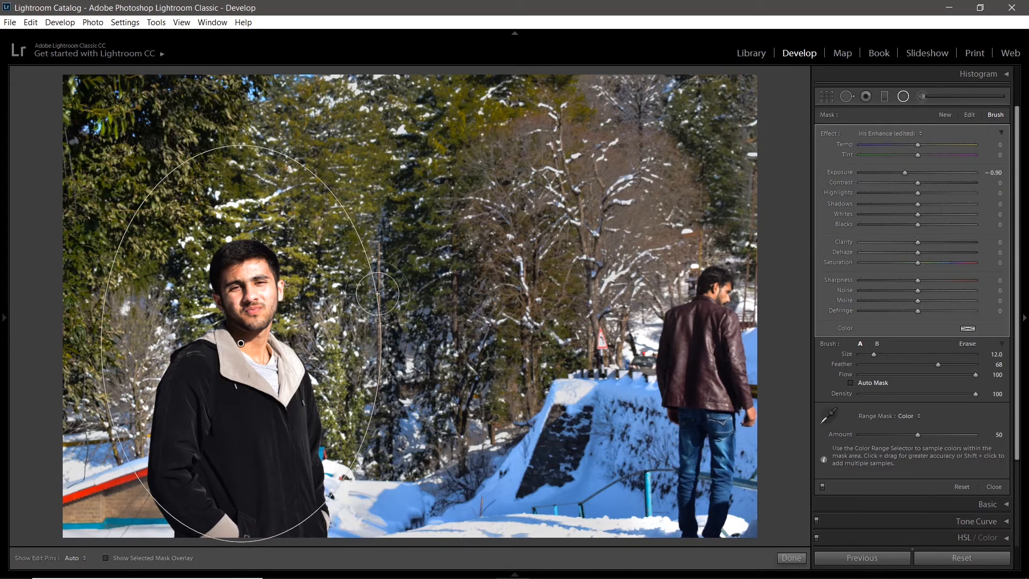
Draw a new radial filter around the man in the leather jacket, try exposure -0.64, and reset the exposure.
{"action": "left_click", "coordinate": [942, 114]}
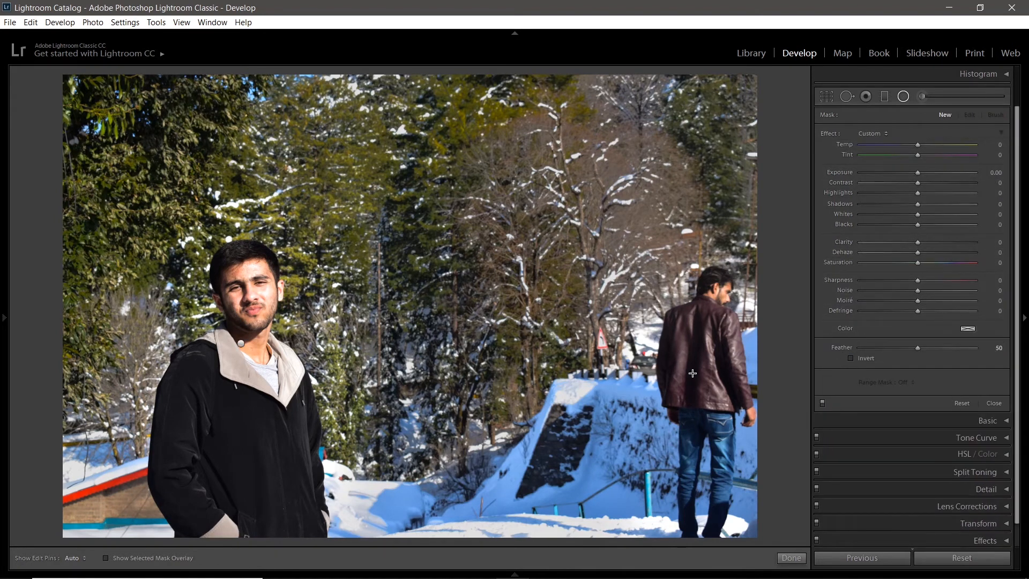
{"action": "left_click_drag", "start_coordinate": [693, 364], "coordinate": [787, 527]}
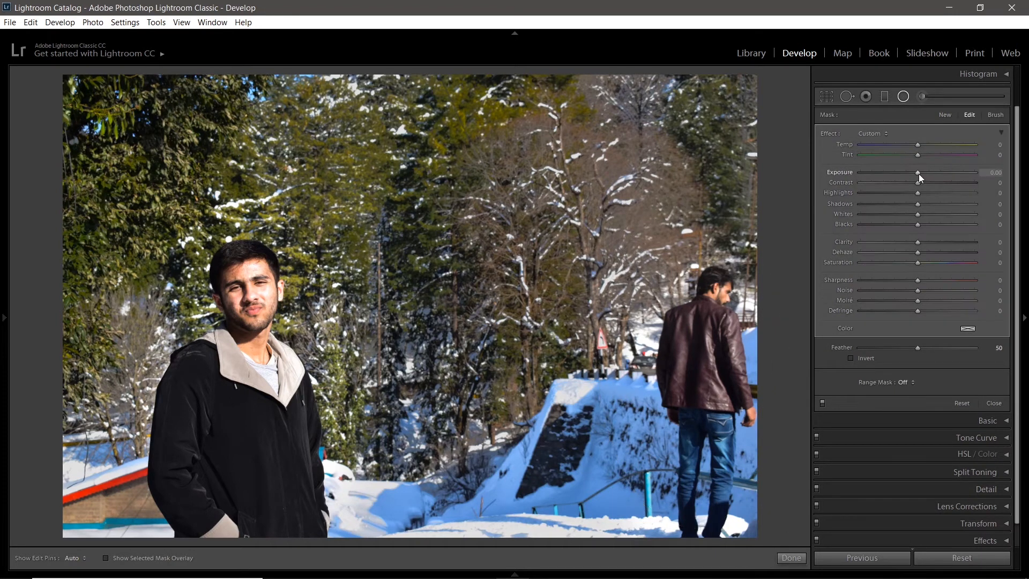
{"action": "left_click_drag", "start_coordinate": [912, 172], "coordinate": [907, 172]}
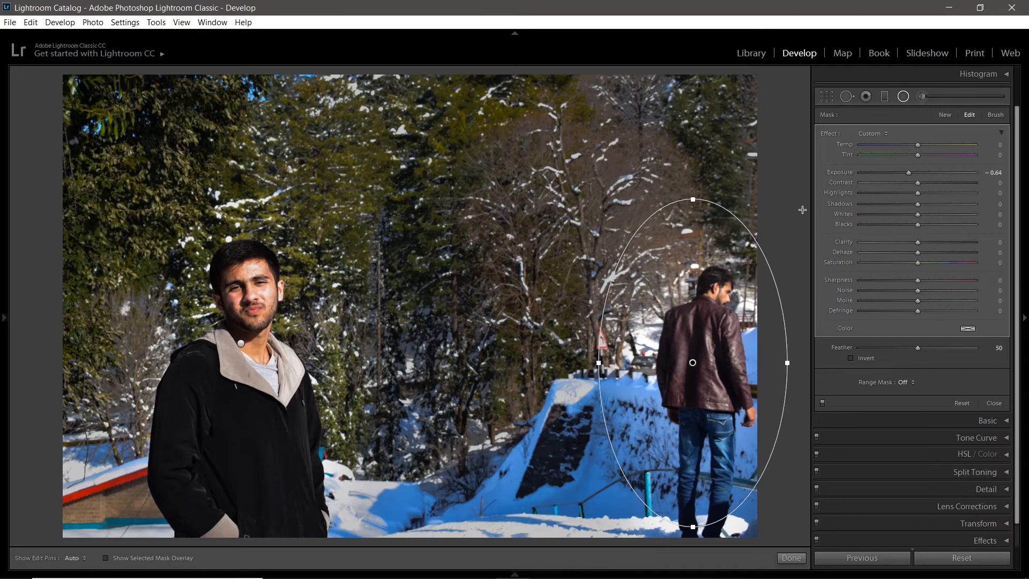
{"action": "double_click", "coordinate": [837, 171]}
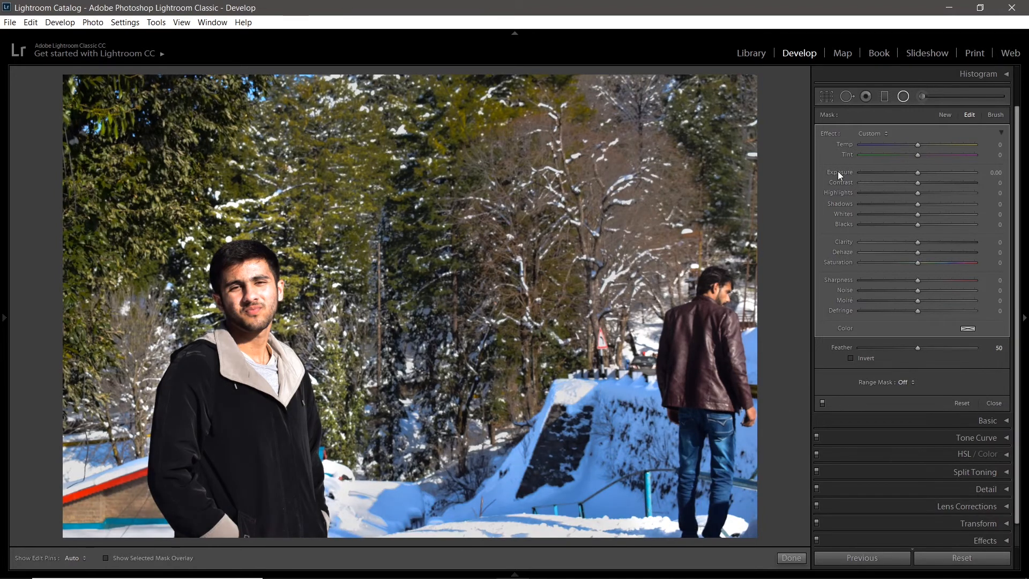
Delete the radial filter over the man in the black jacket and draw a perfectly circular one centered on his neck.
{"action": "left_click", "coordinate": [241, 343]}
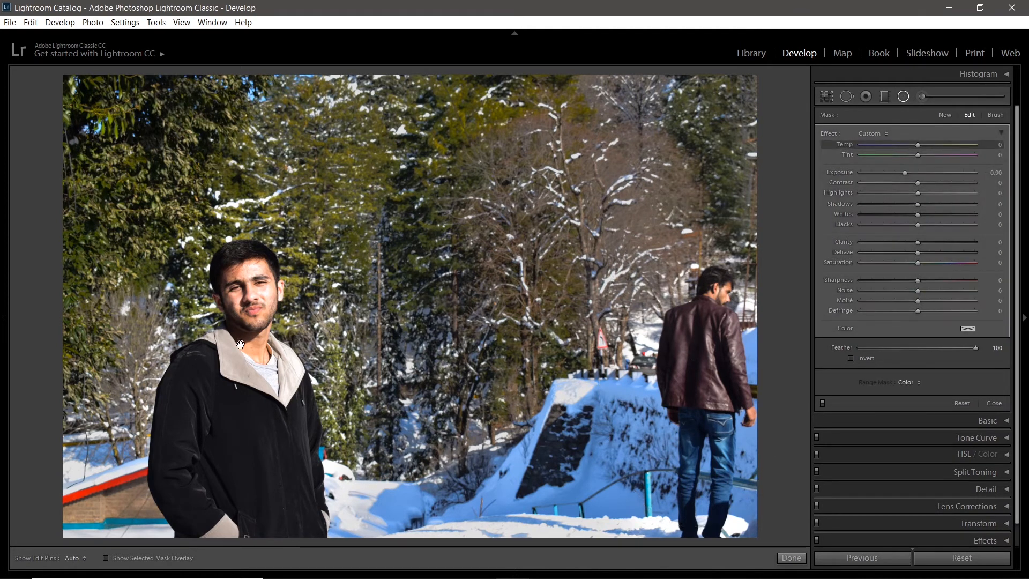
{"action": "key", "text": "Delete"}
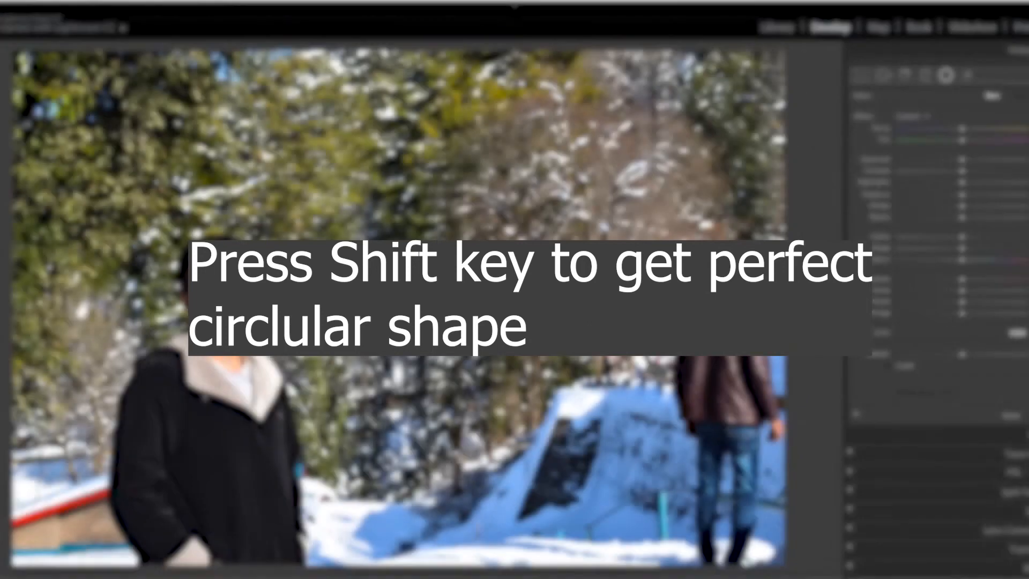
{"action": "left_click_drag", "start_coordinate": [246, 335], "coordinate": [404, 537]}
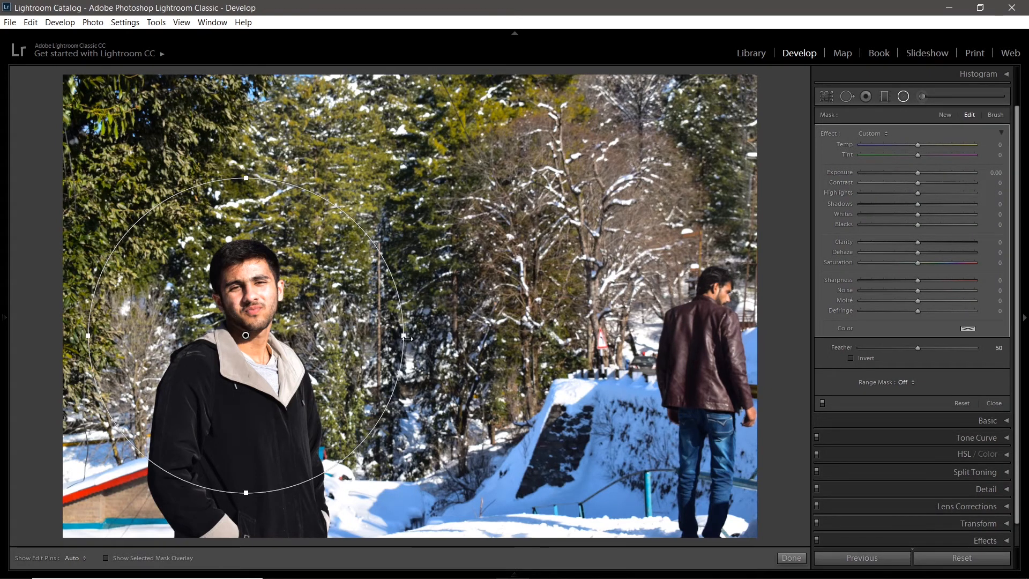
Narrow the circular filter into an upright ellipse around the man in the black jacket and rotate it slightly clockwise.
{"action": "left_click_drag", "start_coordinate": [402, 336], "coordinate": [342, 338]}
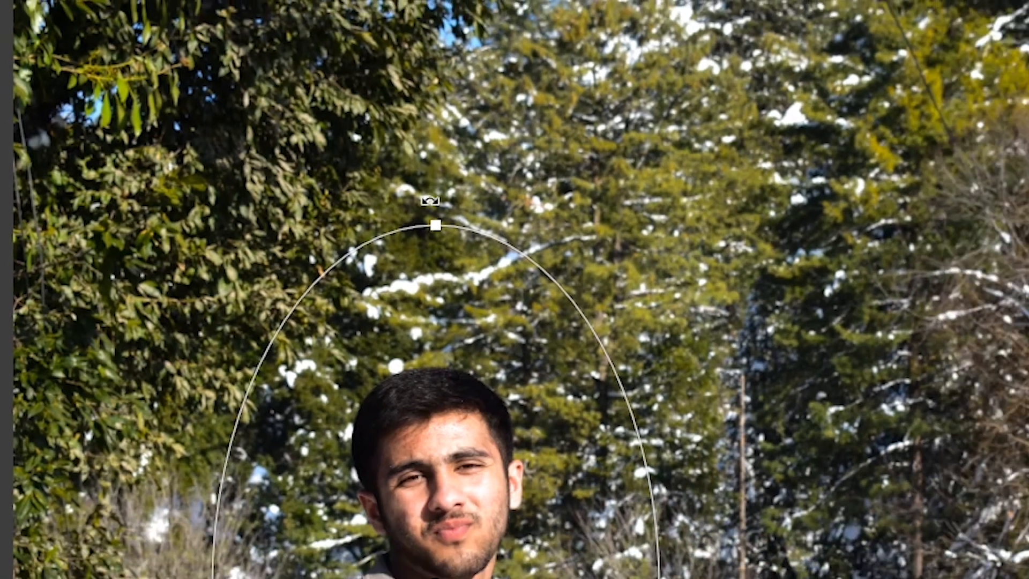
{"action": "left_click_drag", "start_coordinate": [475, 209], "coordinate": [126, 301]}
{"action": "left_click_drag", "start_coordinate": [130, 207], "coordinate": [244, 535]}
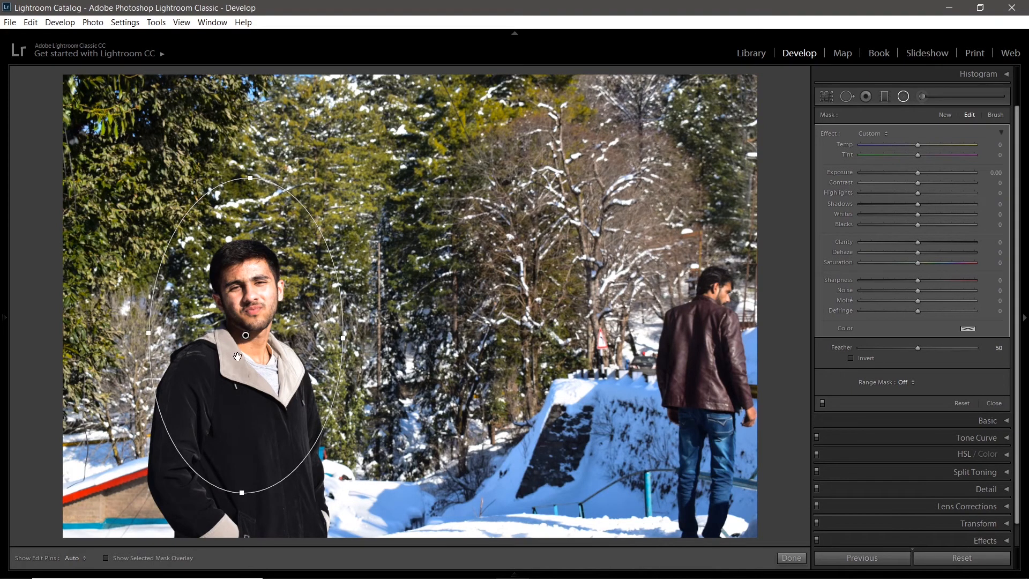
Replace the radial filter with a new upright ellipse around the man in the black jacket, centered near his collar.
{"action": "key", "text": "Delete"}
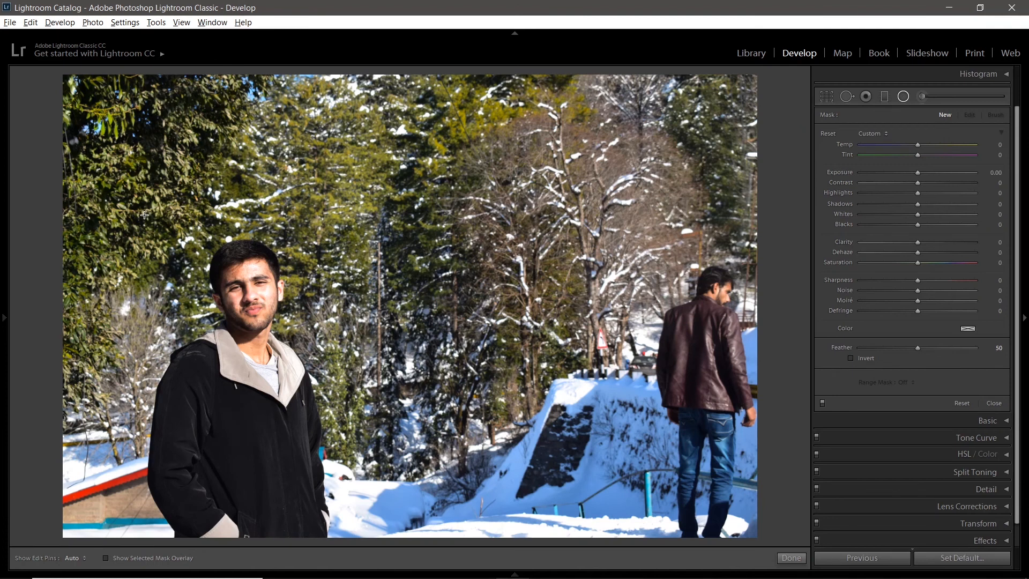
{"action": "left_click_drag", "start_coordinate": [156, 234], "coordinate": [360, 517]}
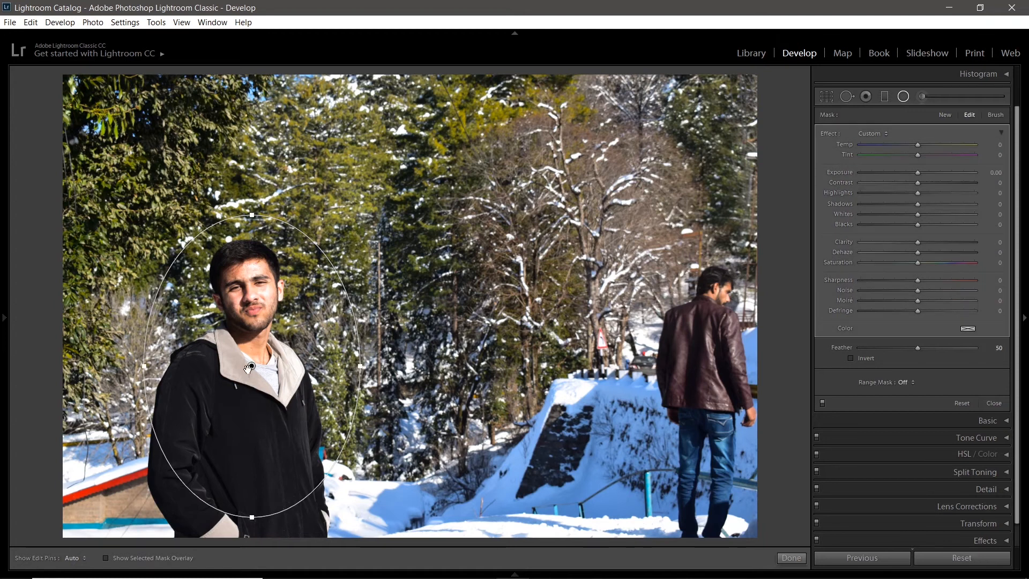
{"action": "mouse_move", "coordinate": [251, 368]}
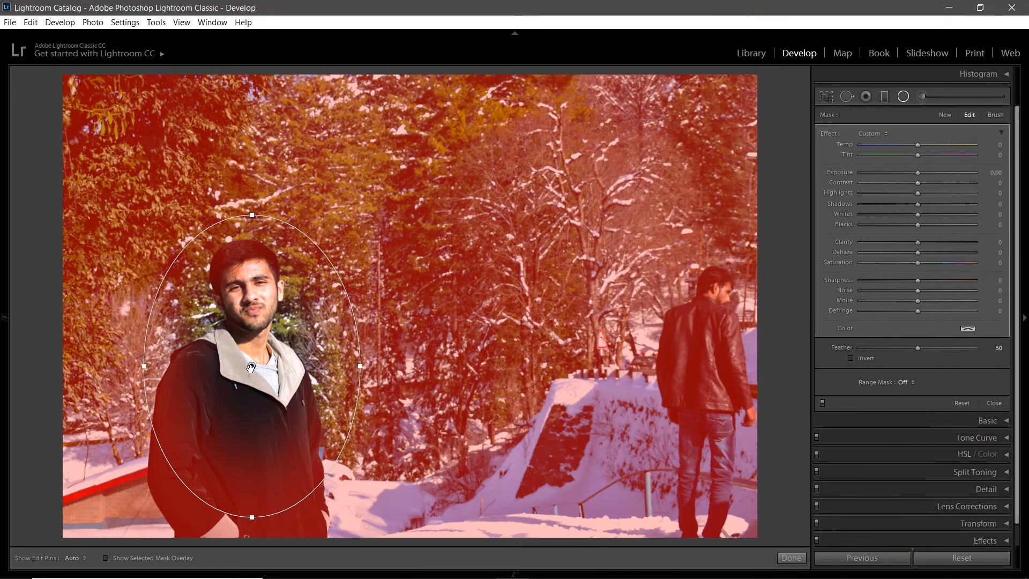
{"action": "left_click_drag", "start_coordinate": [252, 367], "coordinate": [242, 349]}
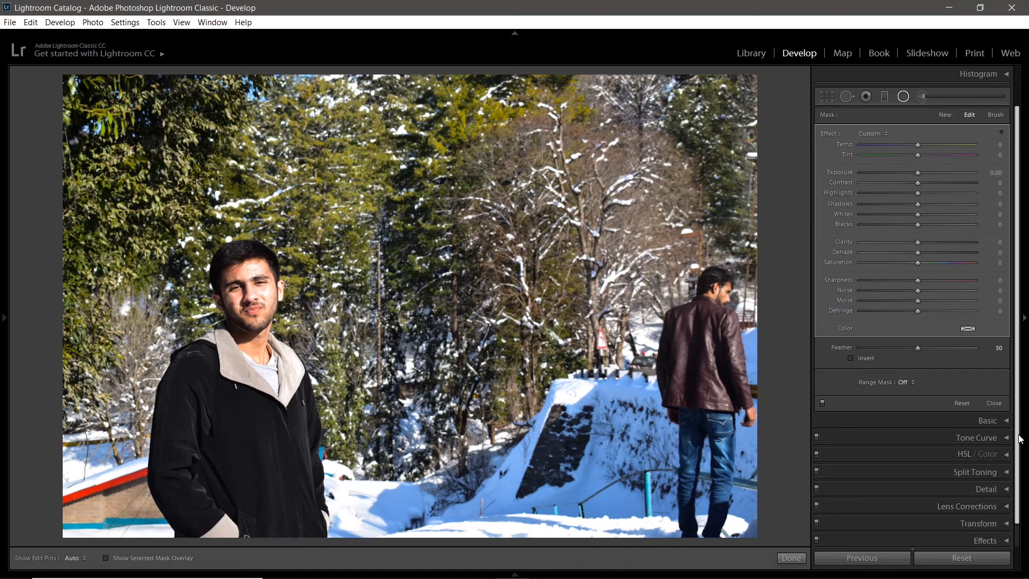
{"action": "left_click", "coordinate": [988, 420]}
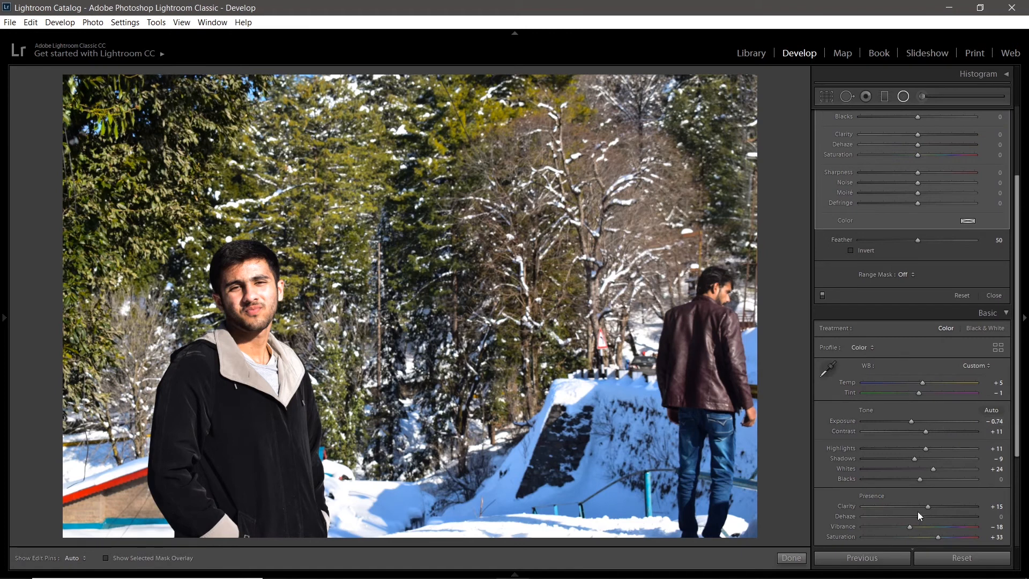
{"action": "left_click", "coordinate": [1001, 313]}
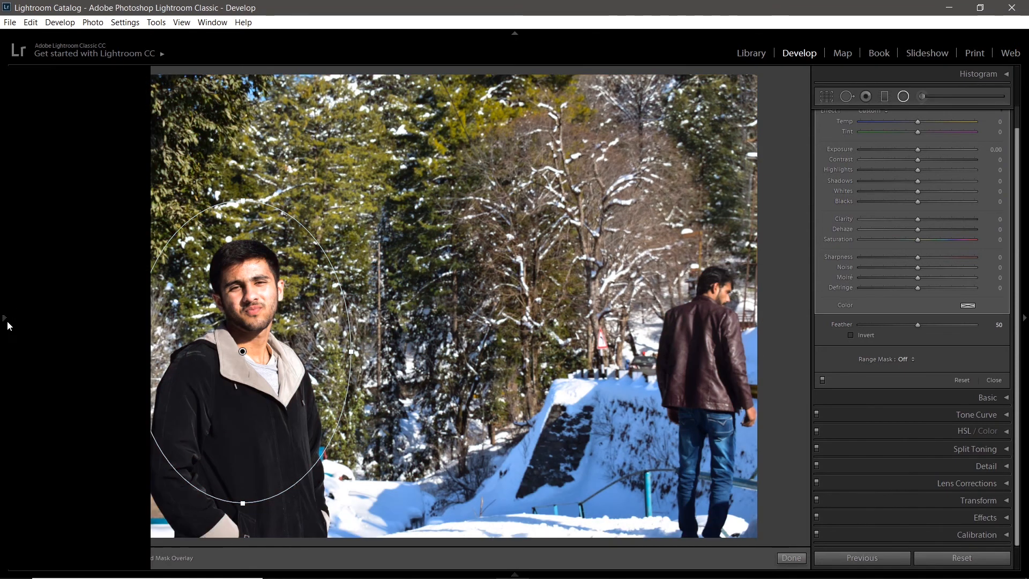
Zoom the photo out to 1:16 and widen and heighten the radial filter so it extends beyond all the photo's edges.
{"action": "left_click", "coordinate": [8, 325]}
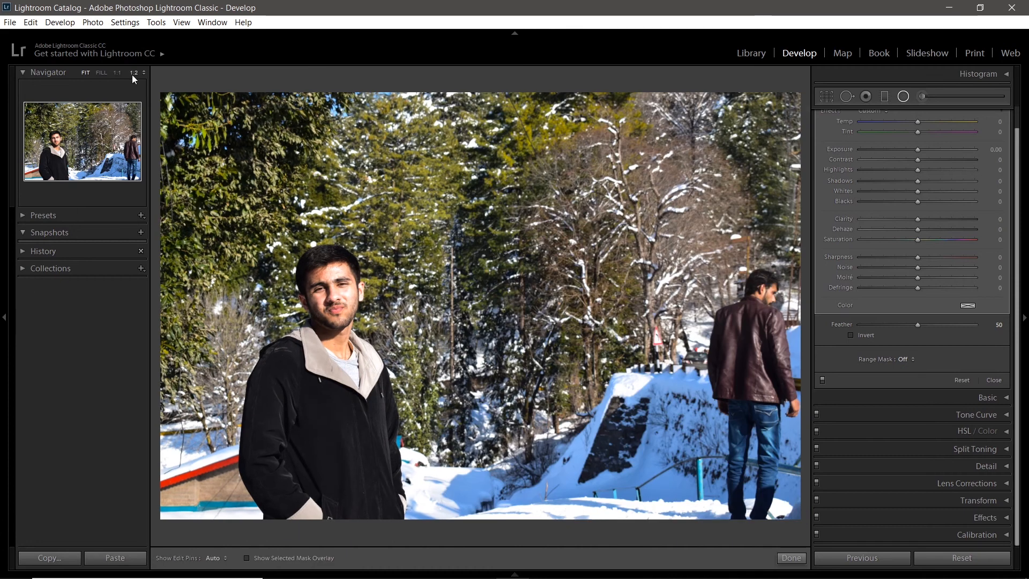
{"action": "left_click", "coordinate": [134, 73]}
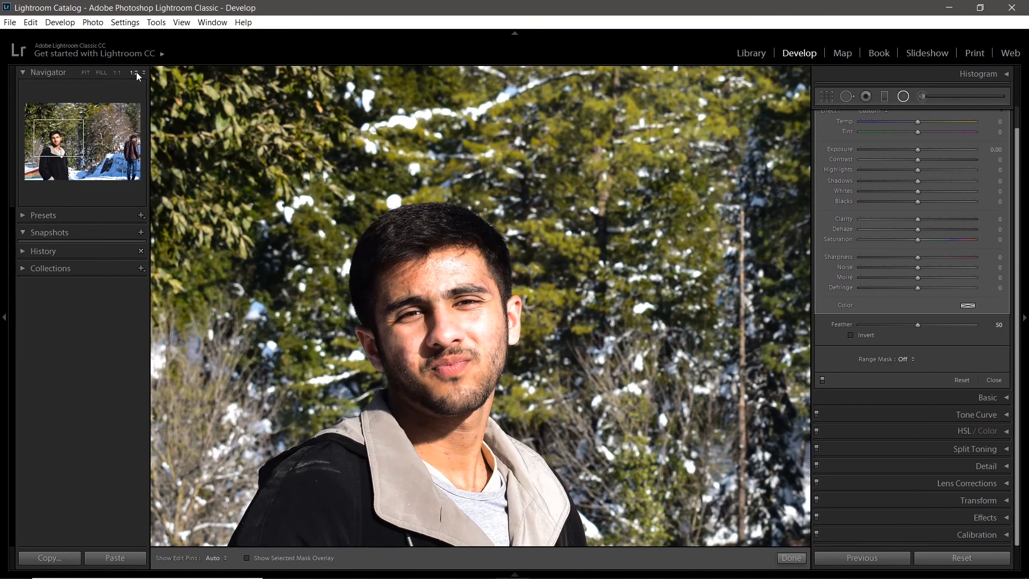
{"action": "left_click", "coordinate": [144, 73]}
{"action": "left_click", "coordinate": [128, 85]}
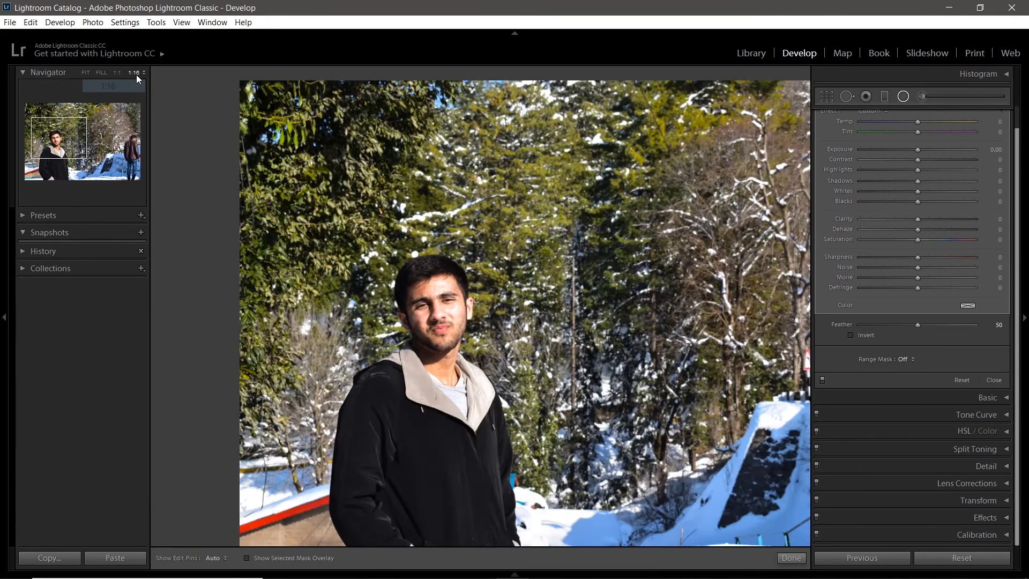
{"action": "left_click_drag", "start_coordinate": [440, 304], "coordinate": [608, 353]}
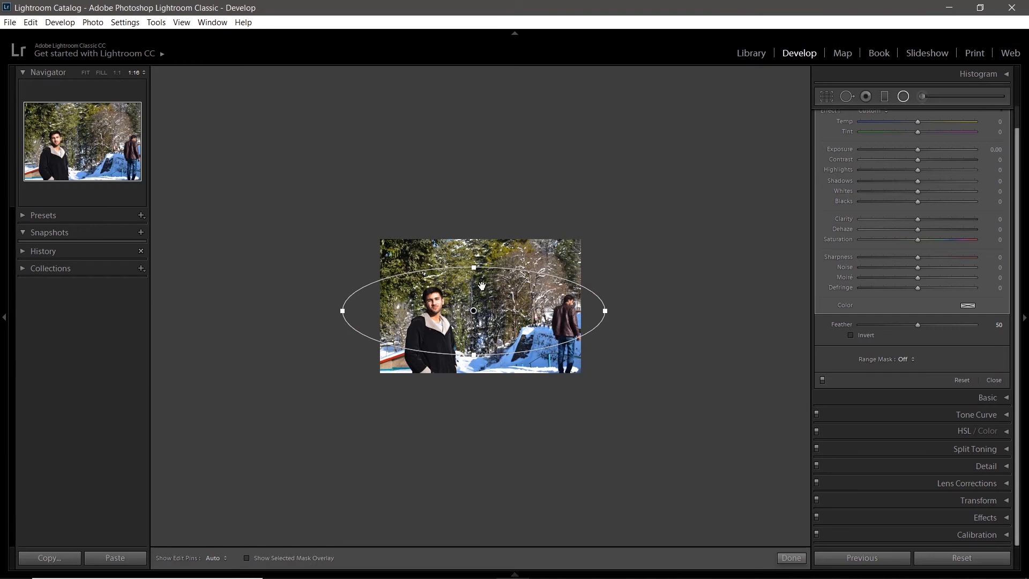
{"action": "left_click_drag", "start_coordinate": [473, 267], "coordinate": [473, 191]}
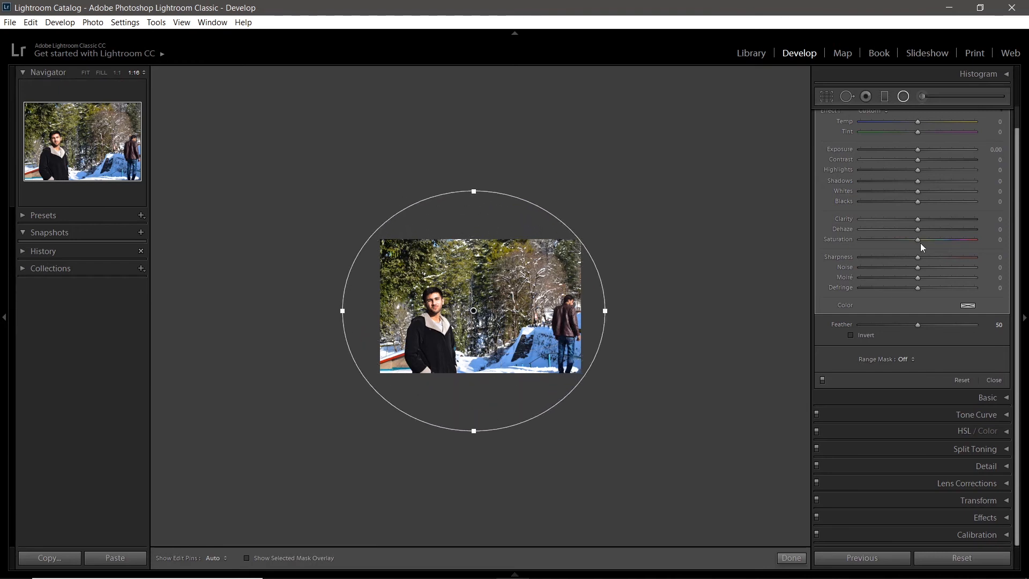
Set the oversized filter's exposure to 4.00 and switch its mask inversion on and back off.
{"action": "left_click_drag", "start_coordinate": [921, 149], "coordinate": [991, 151]}
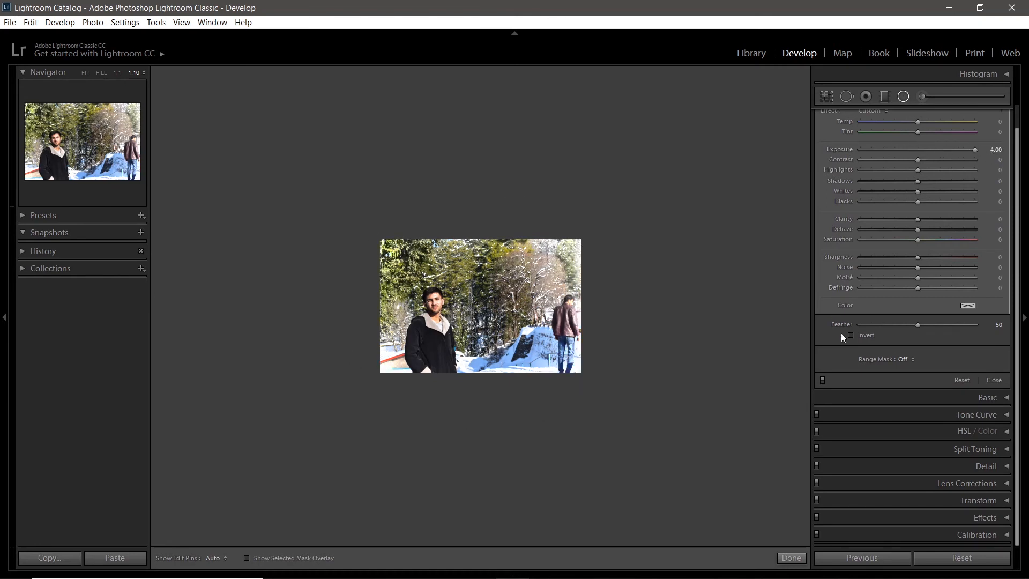
{"action": "left_click", "coordinate": [854, 333]}
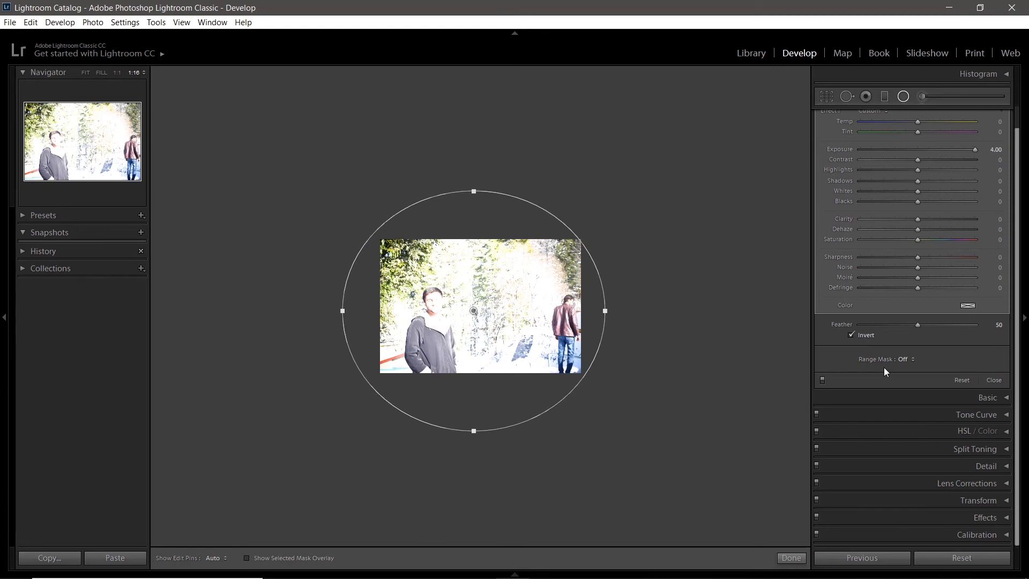
{"action": "left_click", "coordinate": [863, 332]}
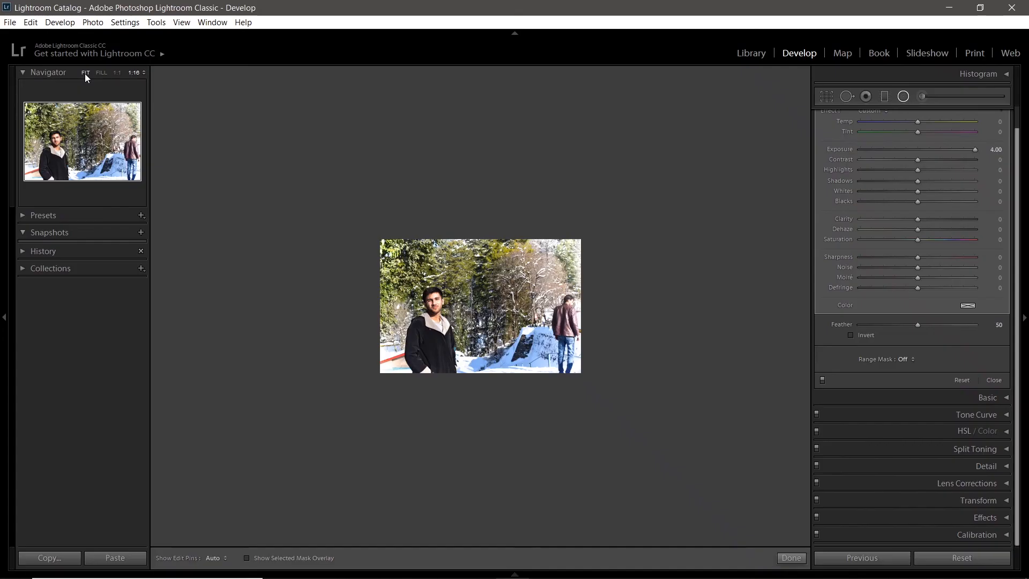
Fit the photo in the view, inspect the oversized filter's mask overlay, and delete the filter.
{"action": "left_click", "coordinate": [85, 73]}
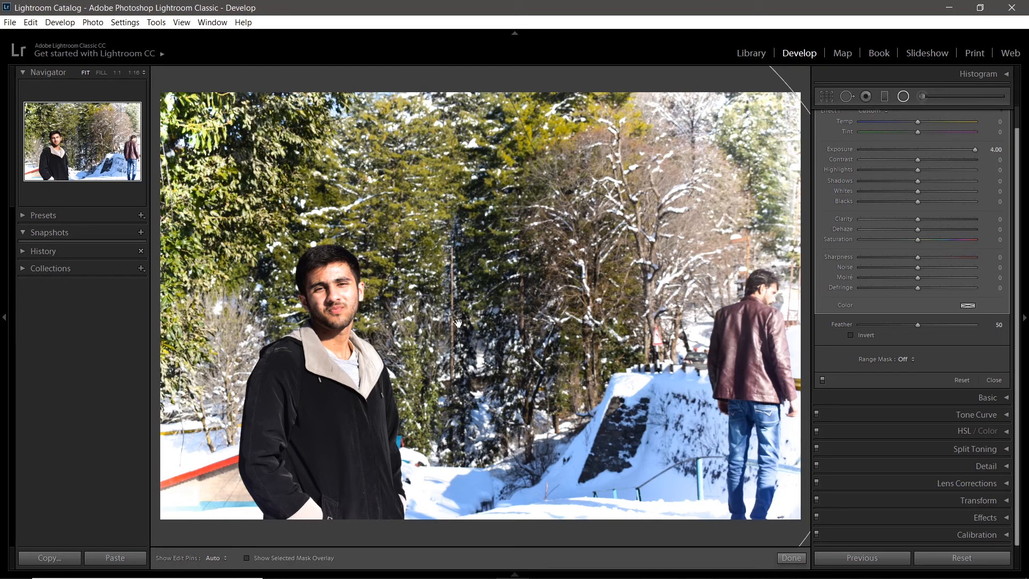
{"action": "mouse_move", "coordinate": [458, 323]}
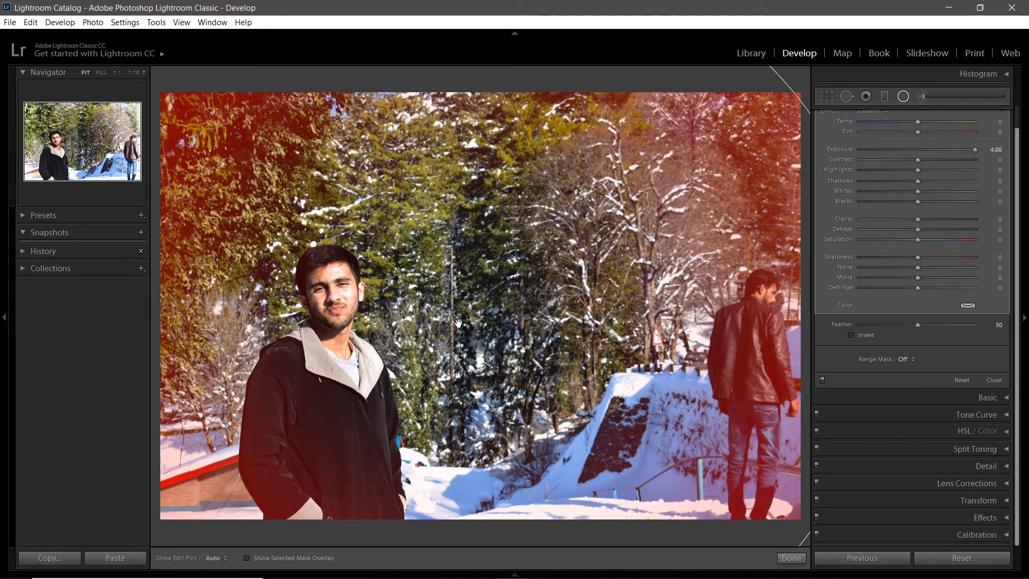
{"action": "key", "text": "Delete"}
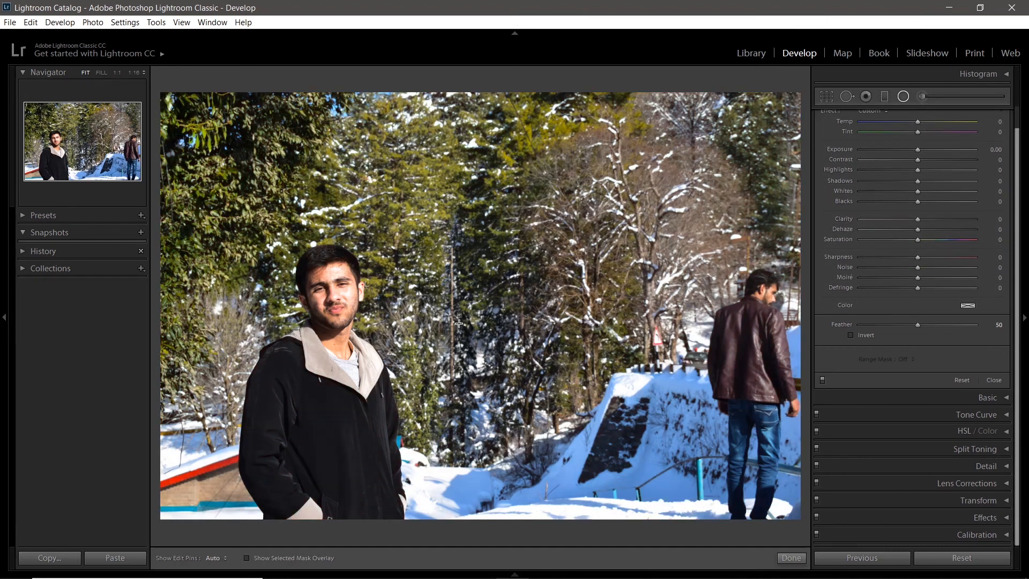
{"action": "left_click", "coordinate": [4, 319]}
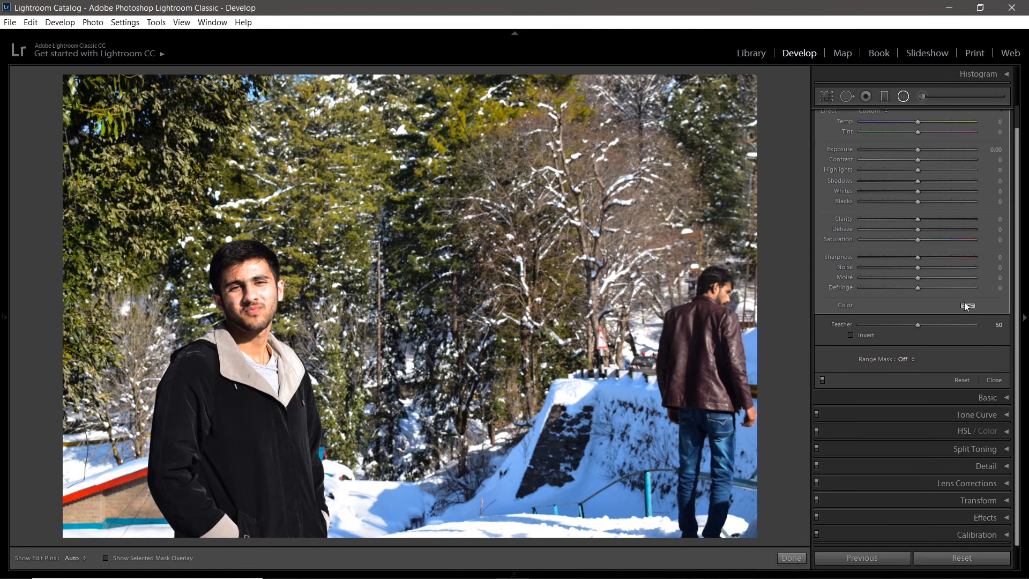
Try a blue color tint with hue 233 and saturation 40% on the new radial filter and reset the color.
{"action": "left_click", "coordinate": [967, 306]}
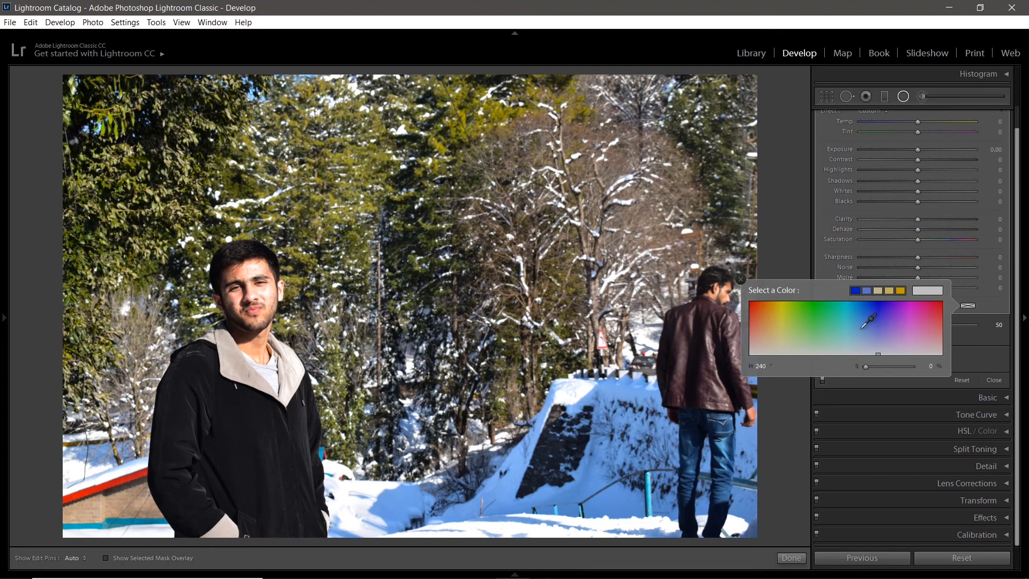
{"action": "left_click_drag", "start_coordinate": [861, 328], "coordinate": [781, 337]}
{"action": "left_click_drag", "start_coordinate": [520, 385], "coordinate": [587, 484]}
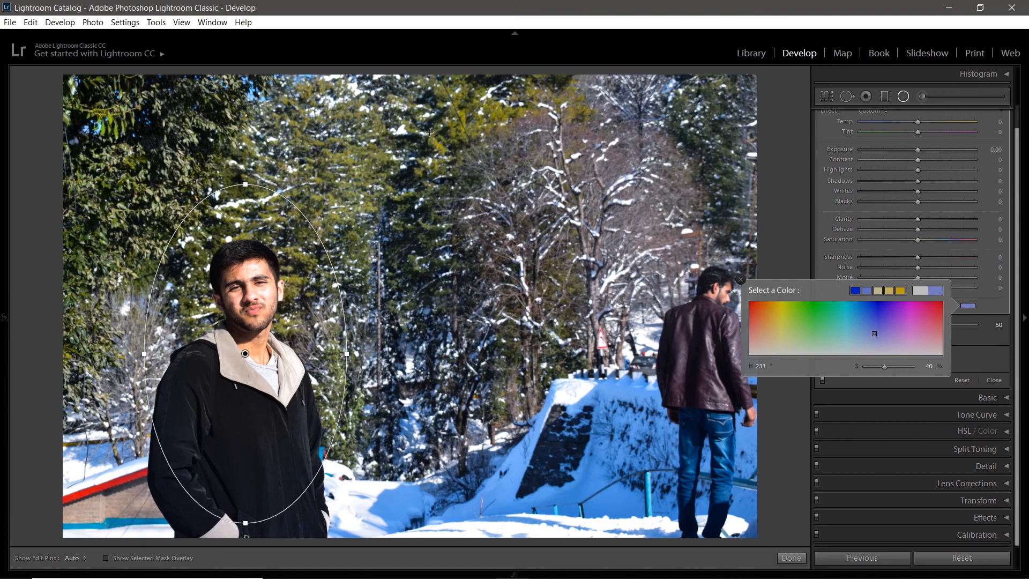
{"action": "left_click", "coordinate": [156, 555]}
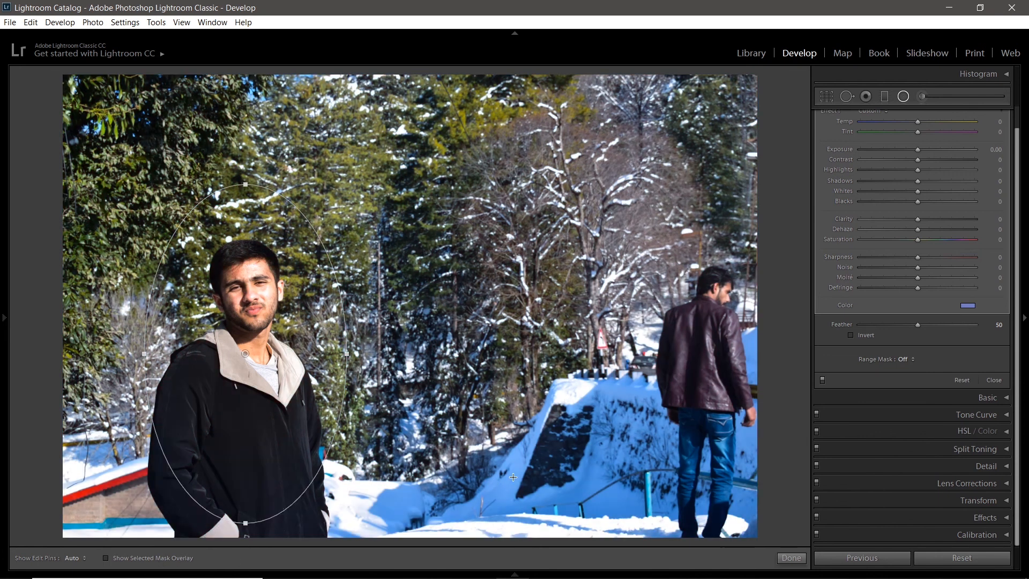
{"action": "left_click", "coordinate": [160, 558]}
{"action": "double_click", "coordinate": [846, 304]}
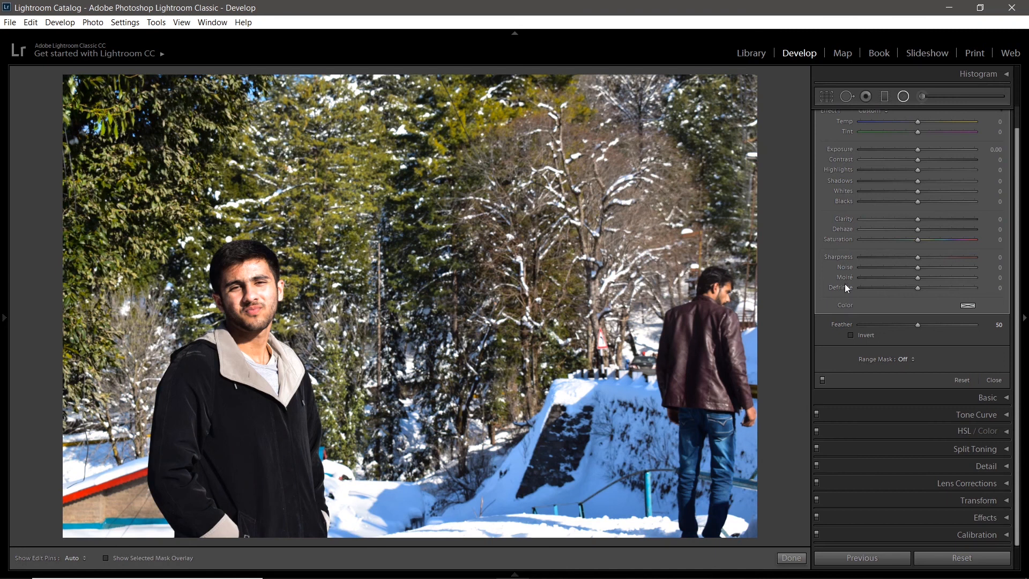